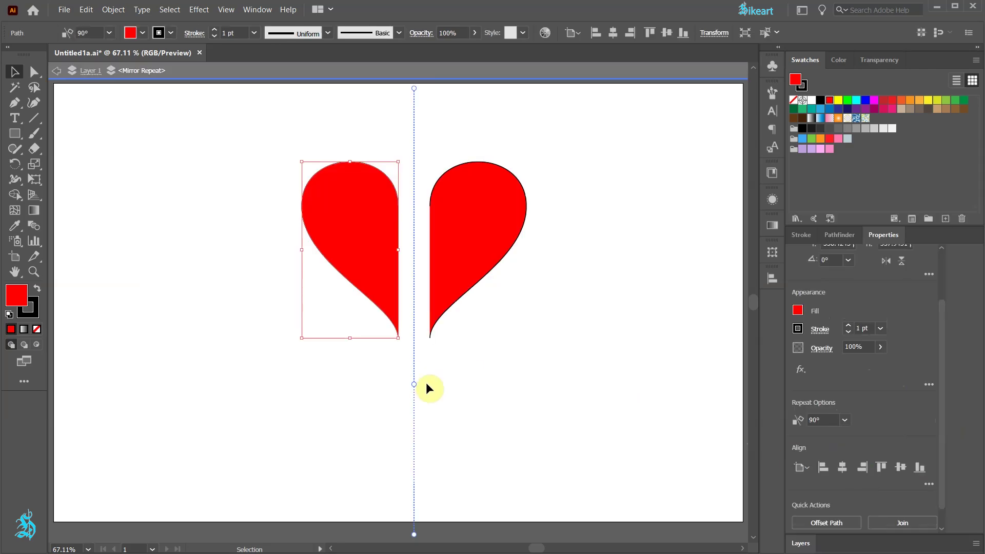
- Replace the finished cupid artwork with a new blank 1400 × 890 px document
{"action": "left_click_drag", "start_coordinate": [413, 336], "coordinate": [398, 334]}
{"action": "left_click_drag", "start_coordinate": [399, 130], "coordinate": [398, 192]}
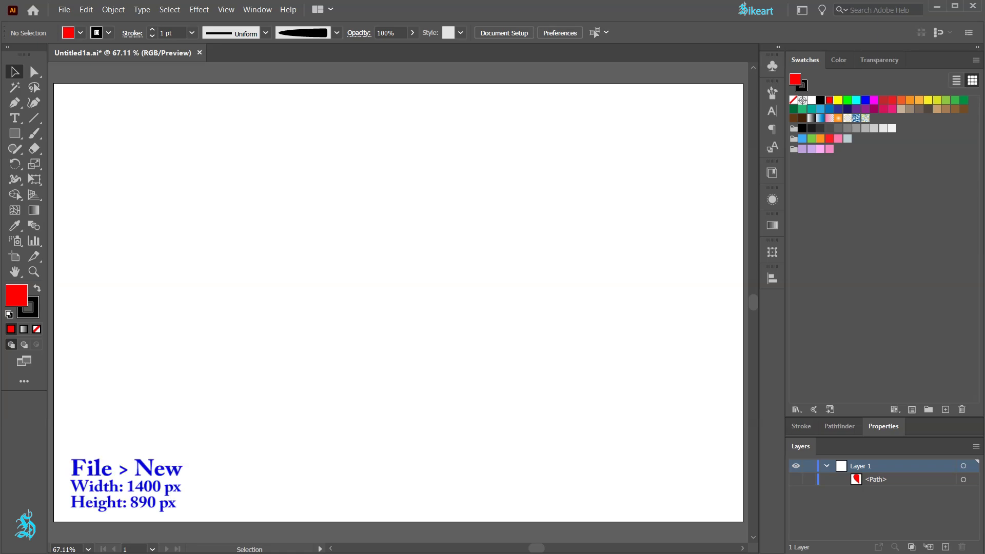
{"action": "left_click", "coordinate": [15, 134]}
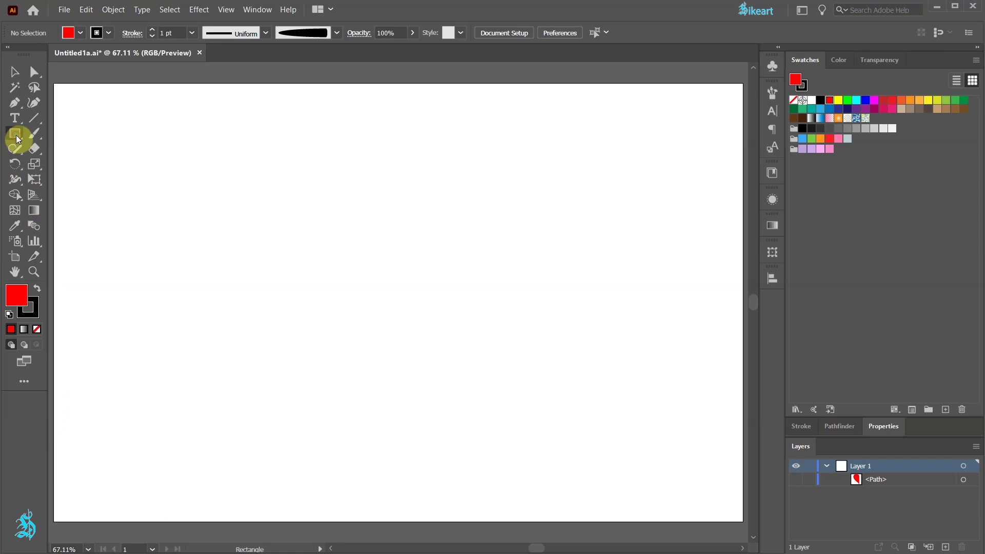
{"action": "left_click_drag", "start_coordinate": [18, 140], "coordinate": [15, 101]}
{"action": "left_click", "coordinate": [14, 103]}
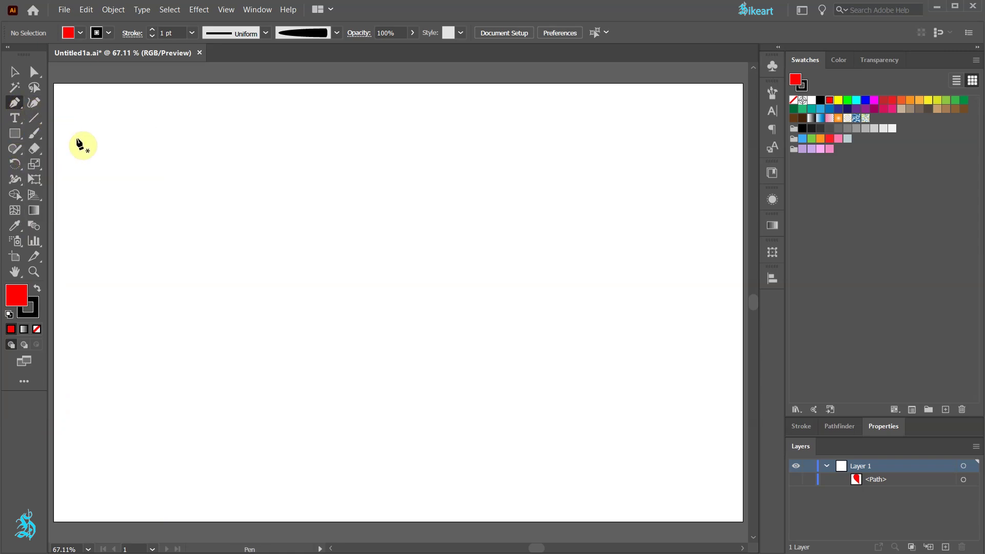
{"action": "left_click", "coordinate": [398, 302]}
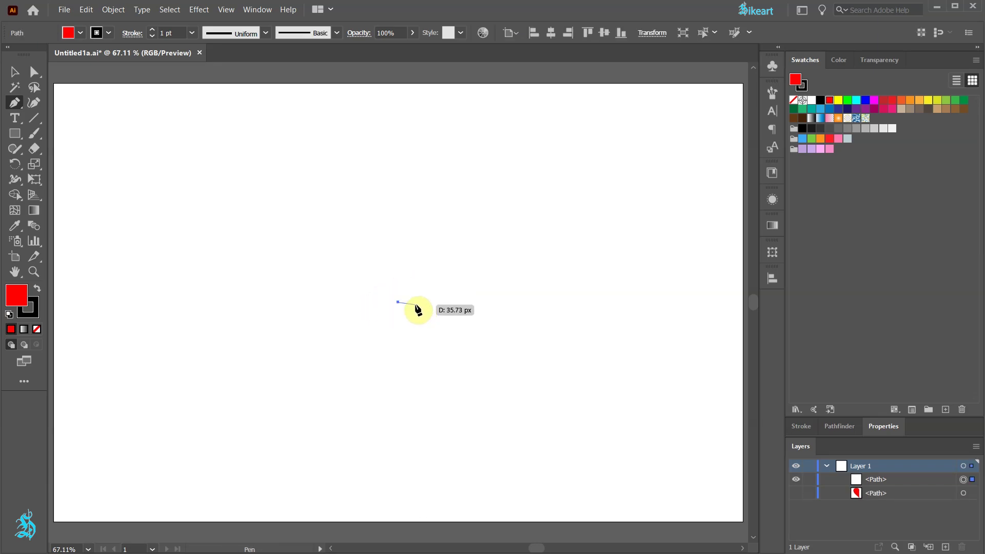
{"action": "key", "text": "v"}
{"action": "key", "text": "Delete"}
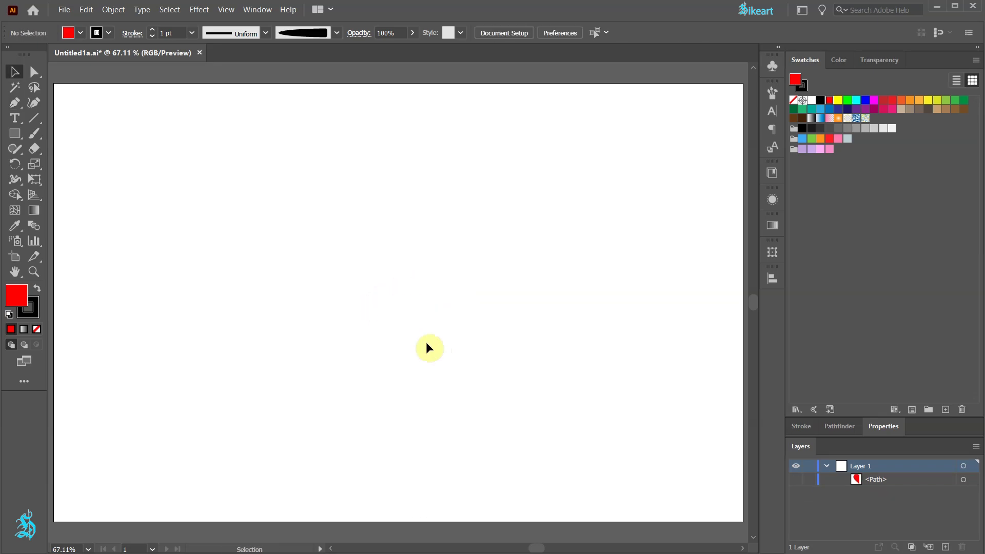
- Unhide the red half-heart path in the Layers panel and select it
{"action": "left_click", "coordinate": [796, 481]}
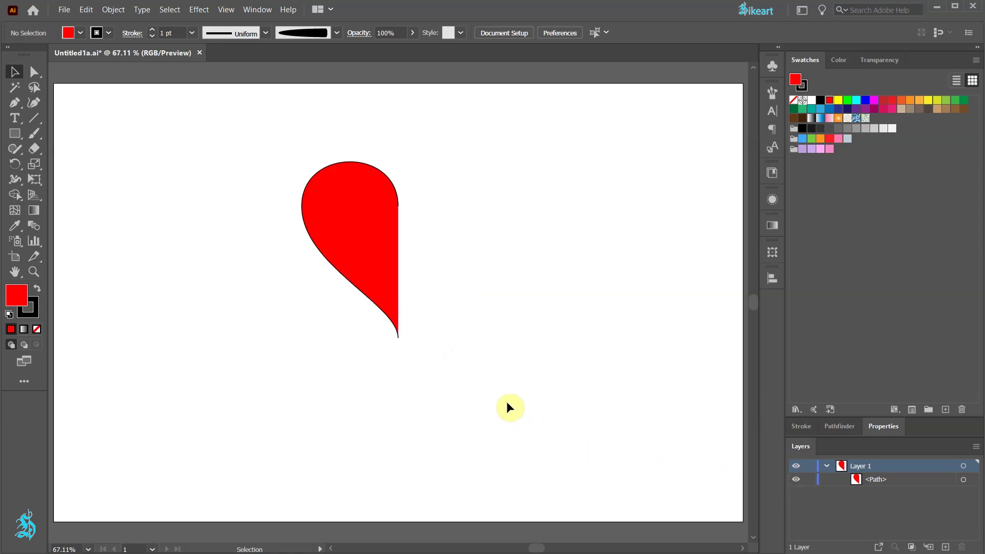
{"action": "key", "text": "v"}
{"action": "left_click", "coordinate": [366, 234]}
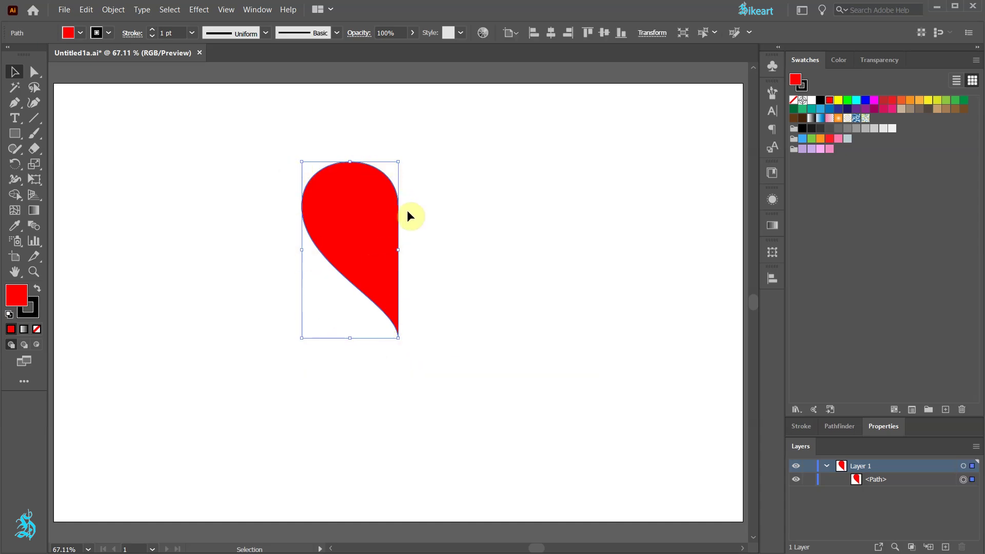
{"action": "left_click", "coordinate": [113, 9]}
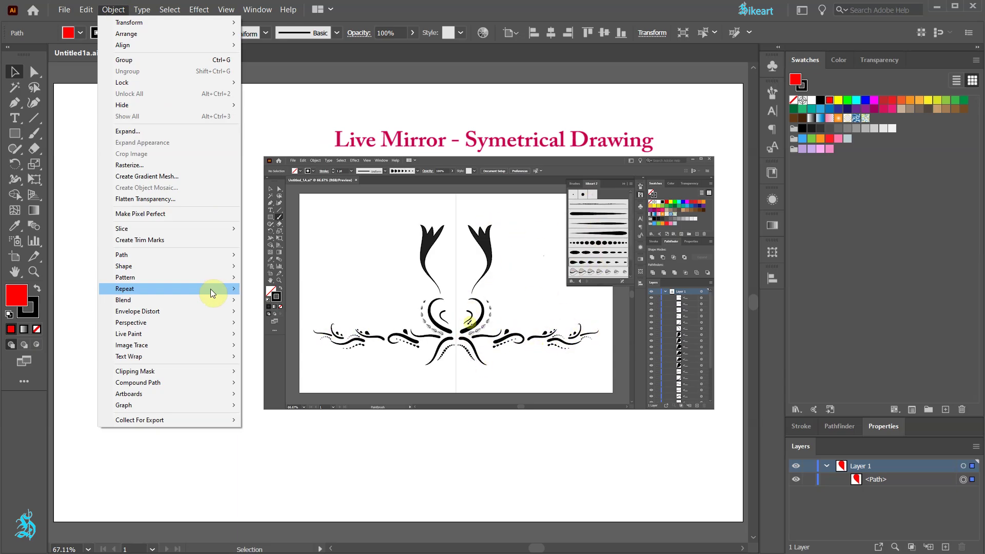
- Apply Object > Repeat > Mirror to the half-heart
{"action": "mouse_move", "coordinate": [210, 289]}
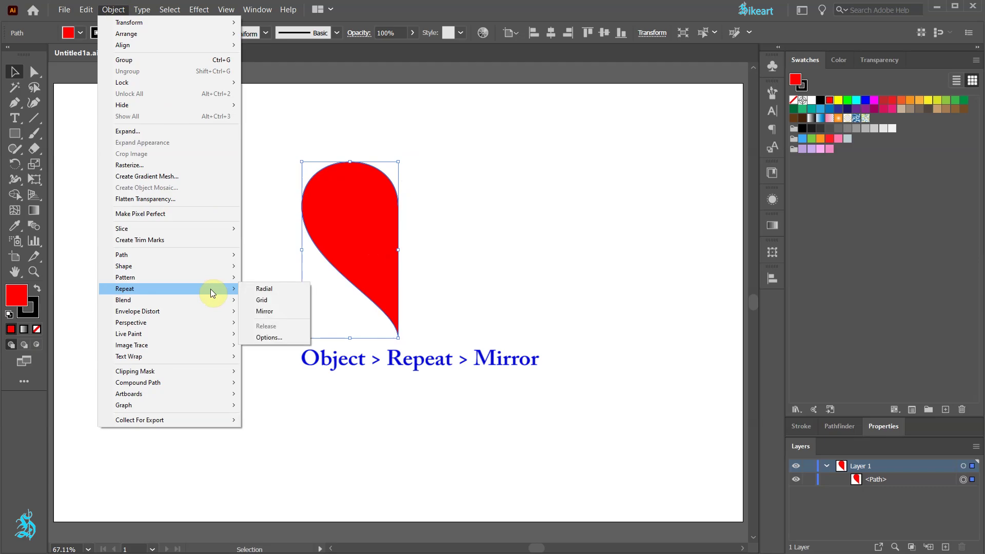
{"action": "left_click", "coordinate": [286, 316]}
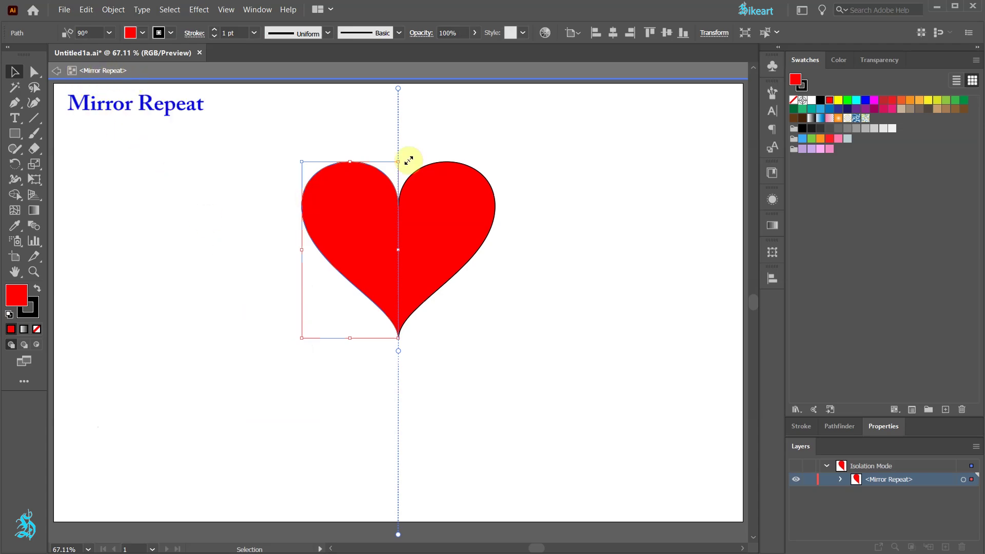
- Drag the Mirror Repeat spacing handle so the two heart halves stand further apart
{"action": "left_click", "coordinate": [404, 247]}
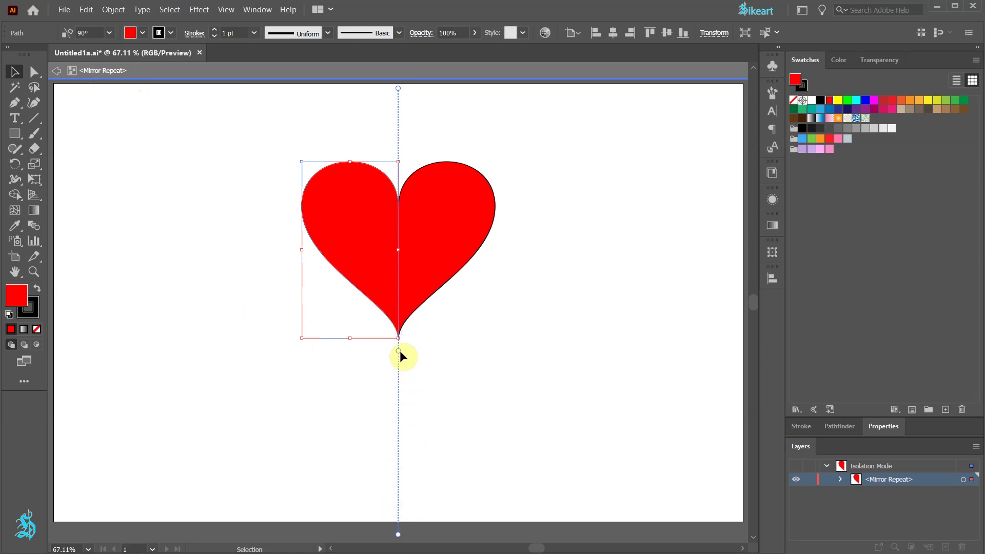
{"action": "left_click", "coordinate": [420, 183]}
{"action": "left_click_drag", "start_coordinate": [398, 349], "coordinate": [414, 383]}
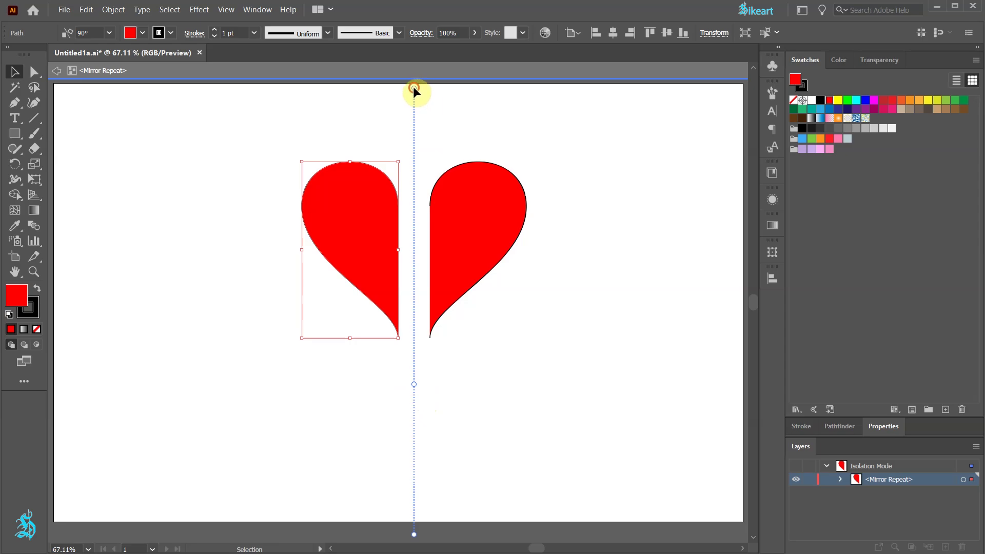
- Tilt the mirror axis to about 72.37° by dragging its top handle
{"action": "left_click_drag", "start_coordinate": [413, 88], "coordinate": [494, 133]}
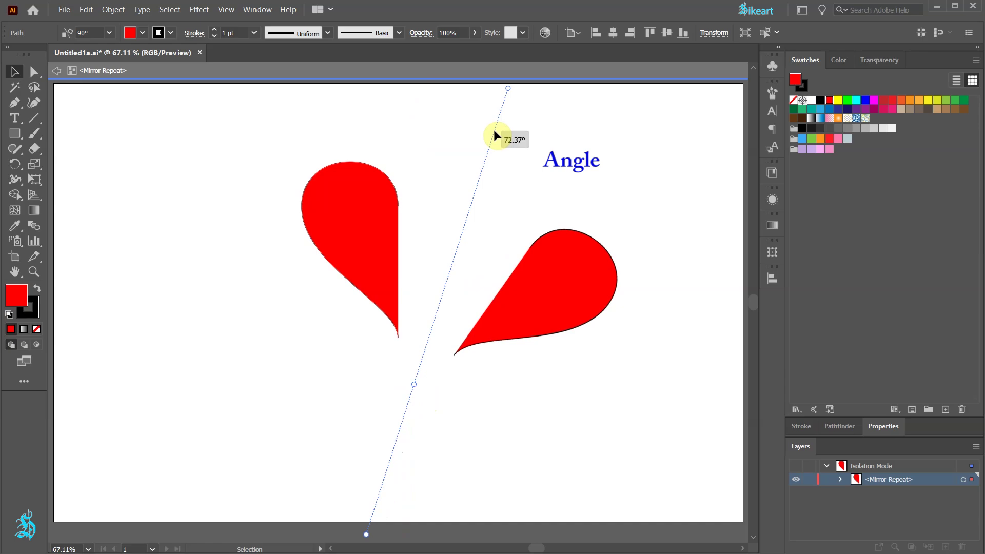
{"action": "left_click_drag", "start_coordinate": [494, 129], "coordinate": [493, 129]}
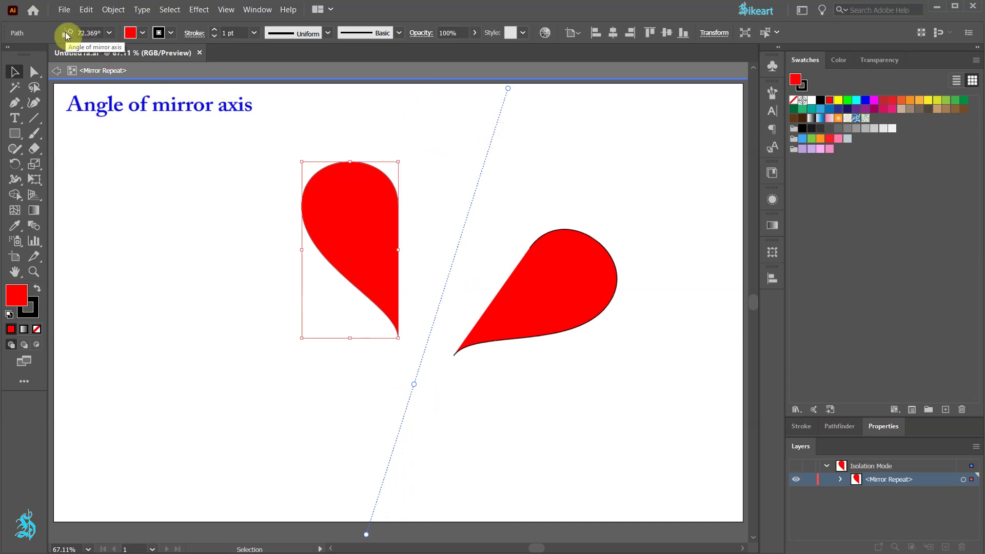
- Enter 60° as the mirror axis angle in the Control bar
{"action": "left_click", "coordinate": [111, 33]}
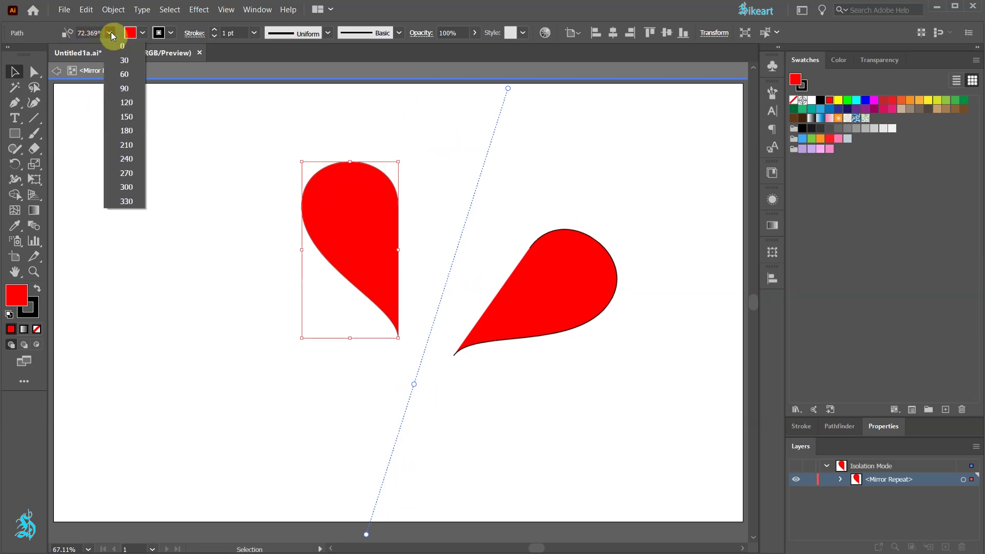
{"action": "double_click", "coordinate": [83, 33]}
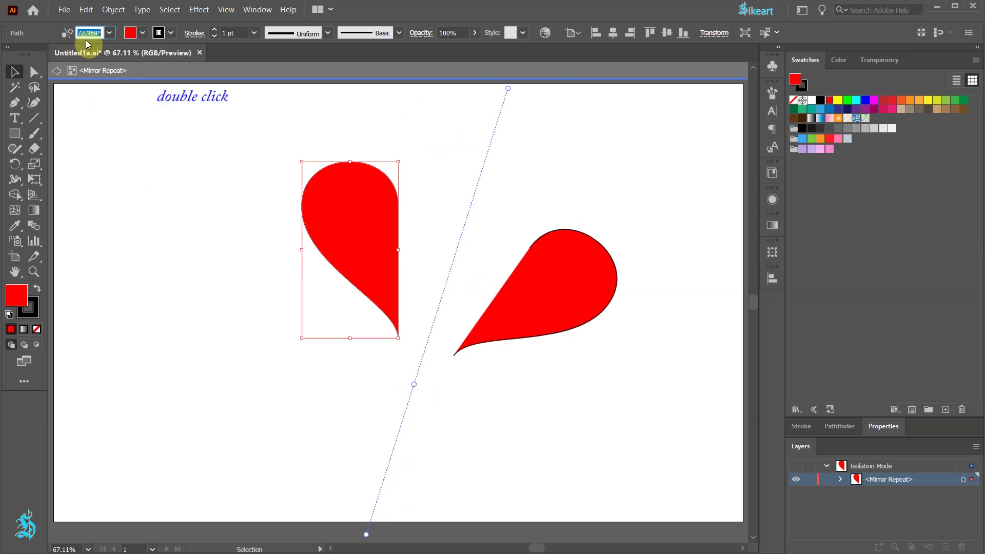
{"action": "type", "text": "60"}
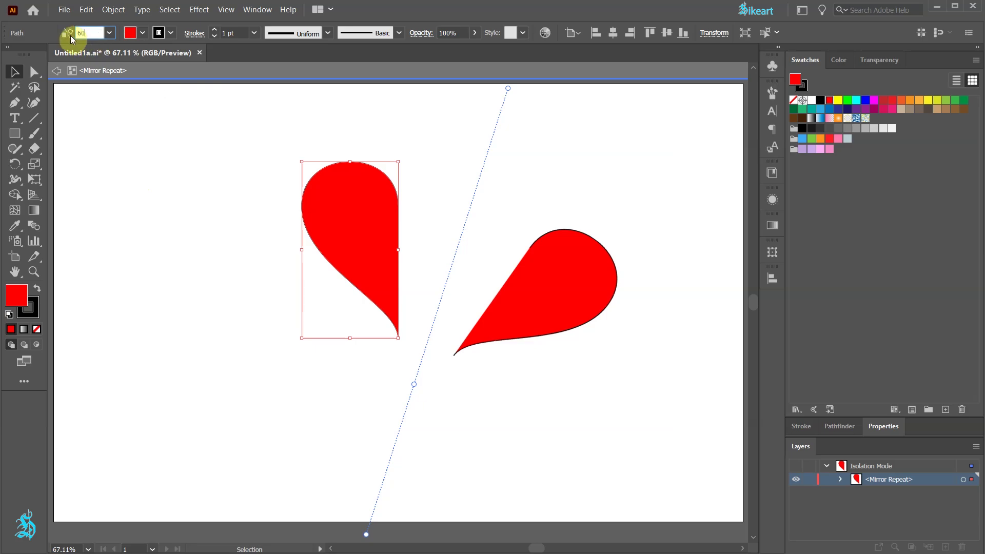
{"action": "key", "text": "Tab"}
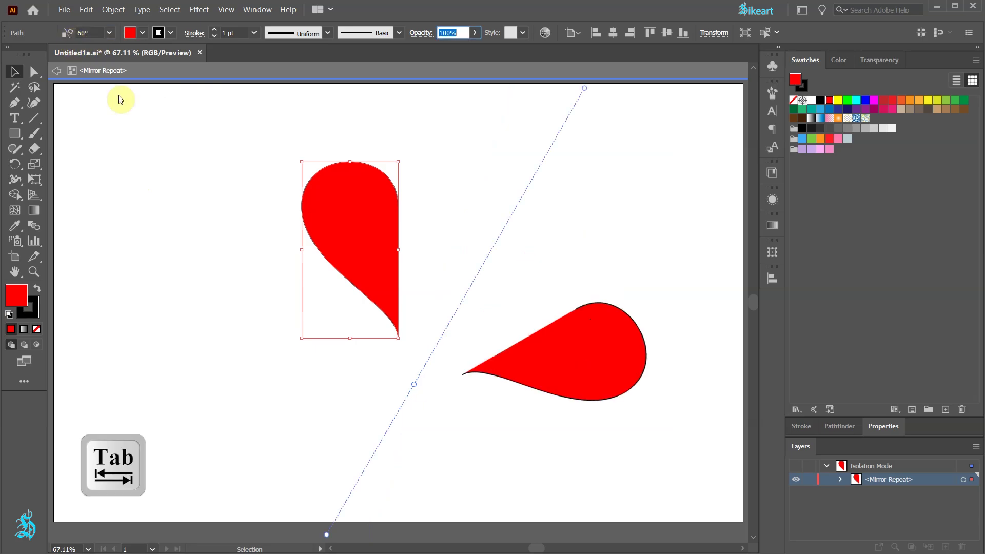
{"action": "left_click", "coordinate": [888, 426]}
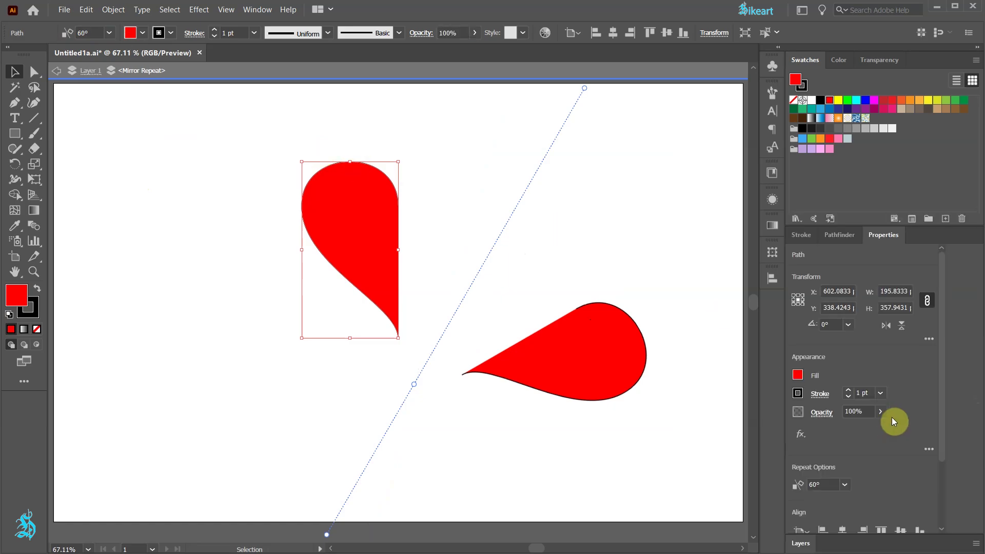
- Choose the 90° preset in the Properties panel's Repeat Options angle list
{"action": "left_click_drag", "start_coordinate": [941, 368], "coordinate": [946, 429]}
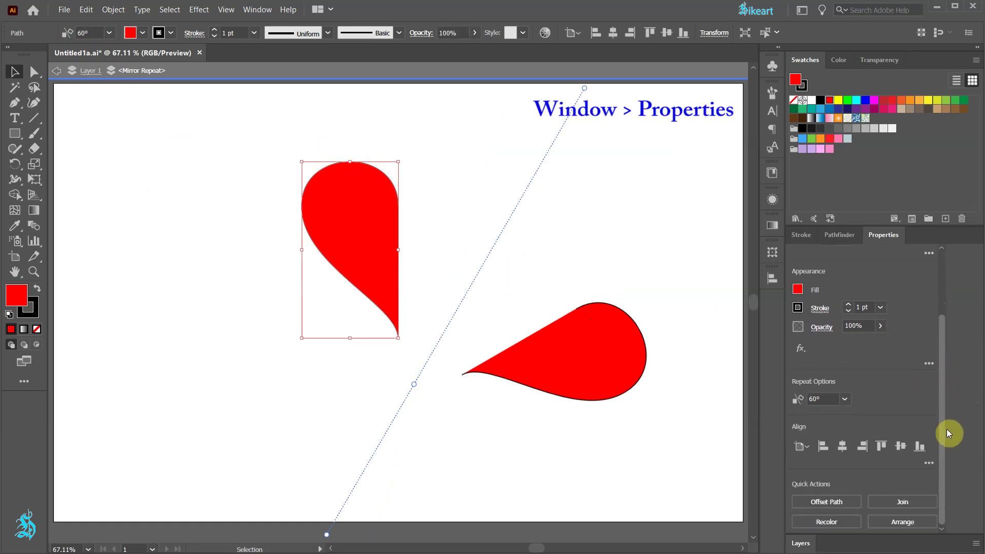
{"action": "left_click", "coordinate": [256, 9]}
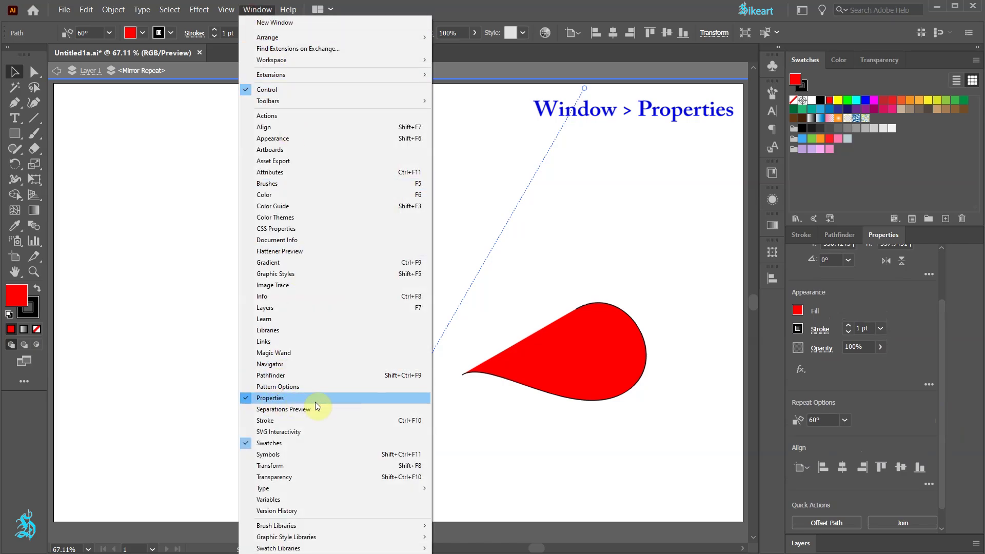
{"action": "left_click", "coordinate": [904, 352]}
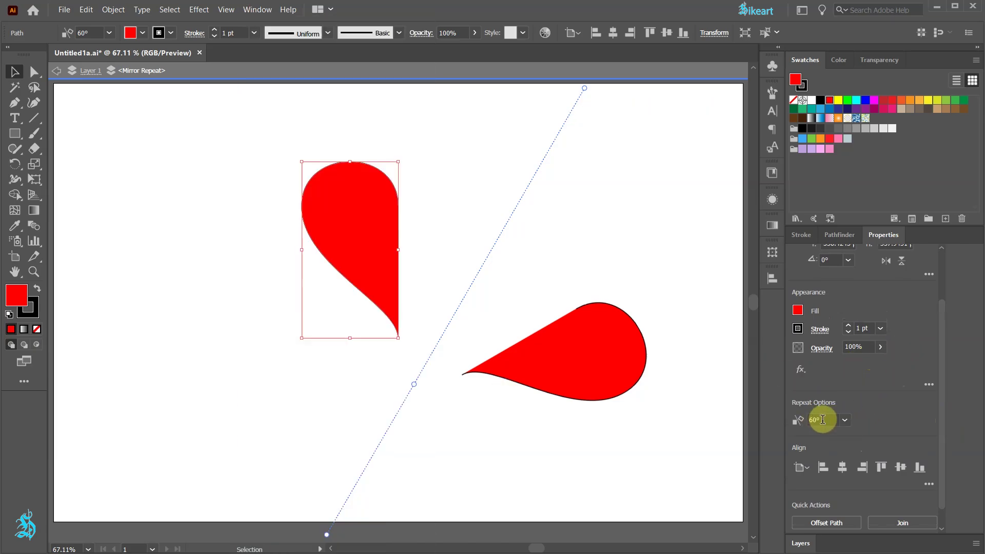
{"action": "left_click", "coordinate": [845, 420]}
{"action": "left_click", "coordinate": [859, 476]}
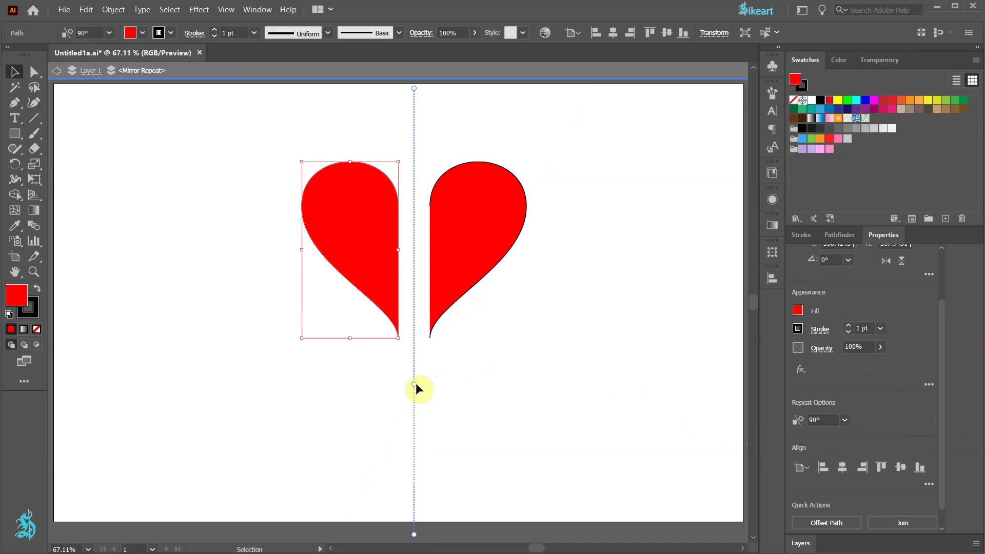
- Pull the mirrored half back against the original, then rotate the axis and undo it
{"action": "left_click_drag", "start_coordinate": [414, 384], "coordinate": [397, 336]}
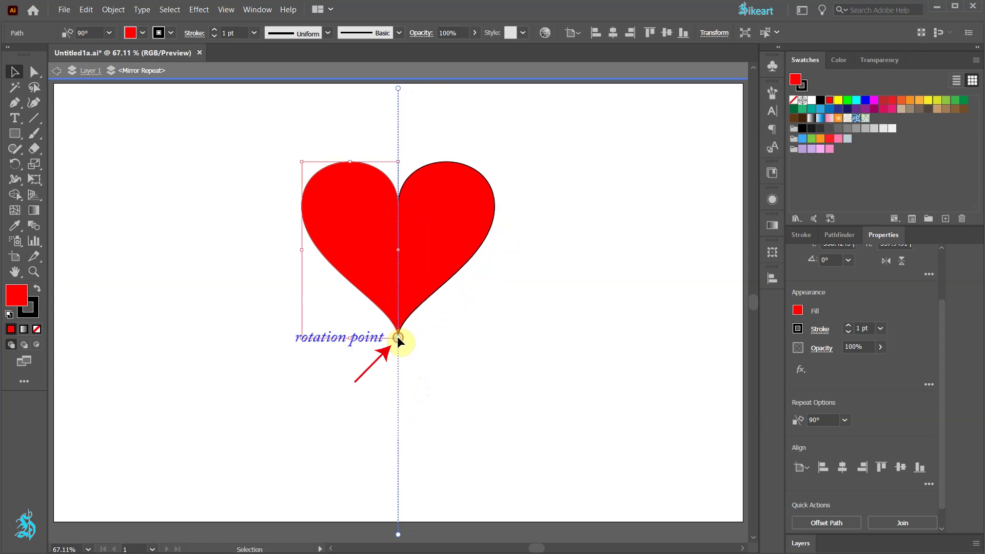
{"action": "left_click_drag", "start_coordinate": [400, 87], "coordinate": [526, 165]}
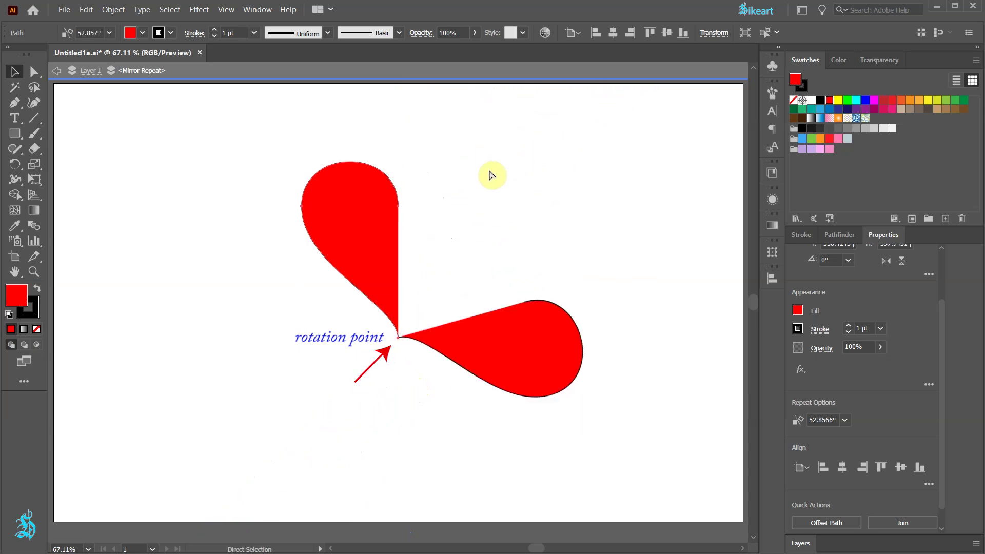
{"action": "key", "text": "ctrl+z"}
- Rotate the axis to about 113.84°, undo back to vertical, and deselect the heart
{"action": "left_click", "coordinate": [400, 206]}
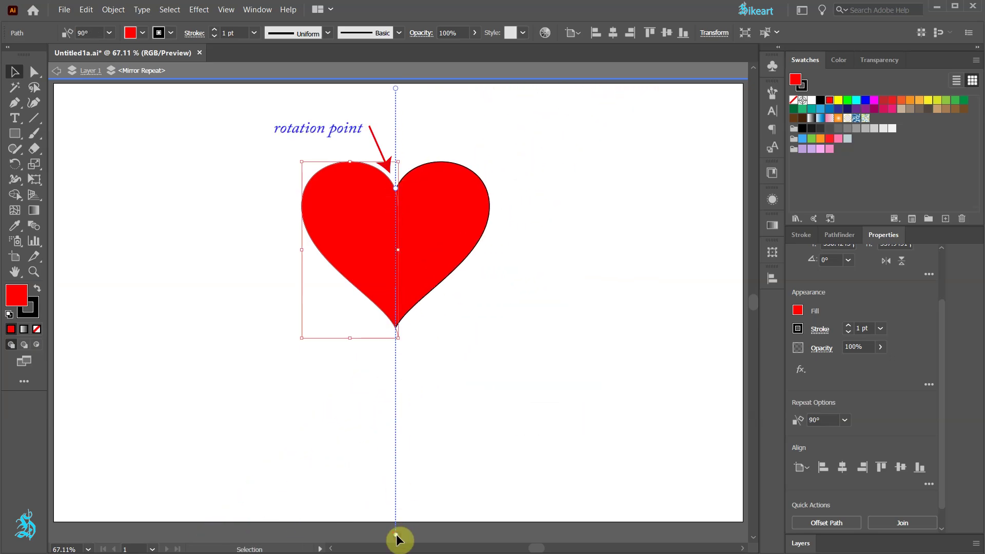
{"action": "left_click_drag", "start_coordinate": [401, 534], "coordinate": [525, 480]}
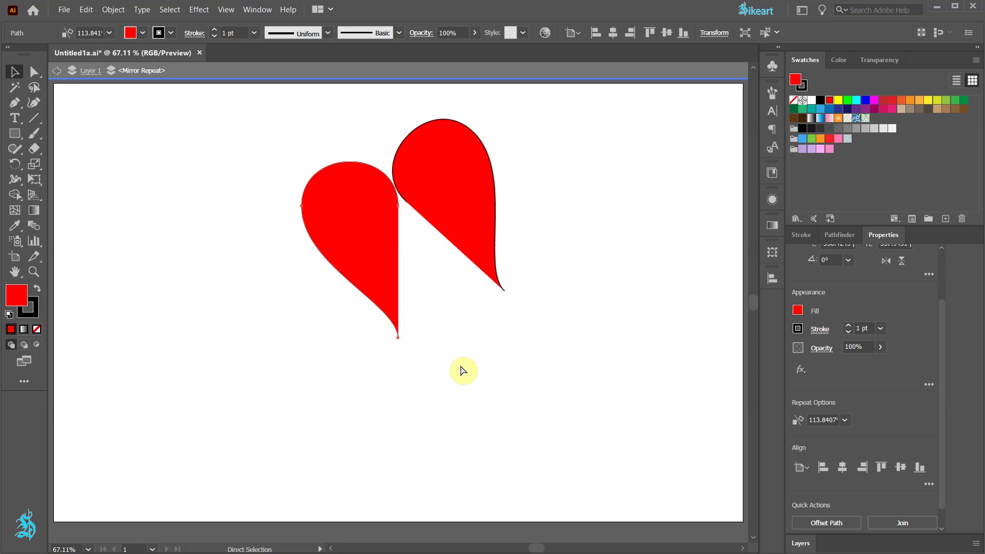
{"action": "key", "text": "ctrl+z"}
{"action": "left_click", "coordinate": [363, 253]}
{"action": "left_click", "coordinate": [441, 235]}
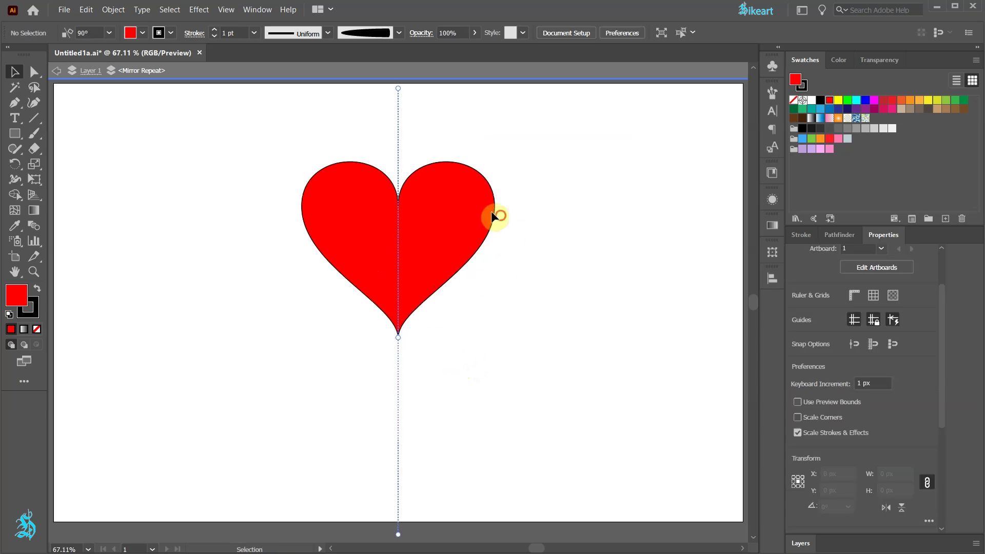
- Nudge the left heart half downward with its mirror copy, then deselect it
{"action": "left_click", "coordinate": [328, 224]}
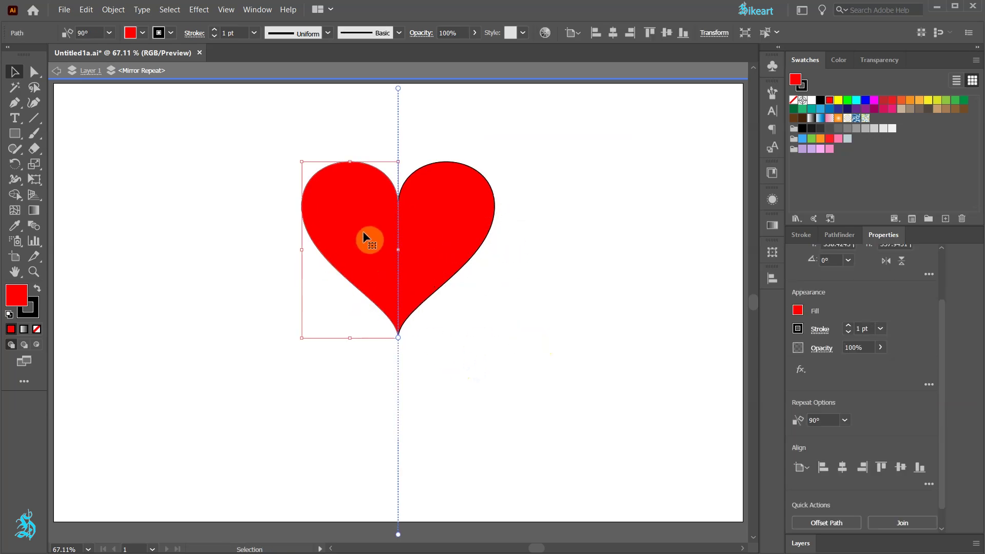
{"action": "mouse_move", "coordinate": [364, 234]}
{"action": "left_mouse_down"}
{"action": "mouse_move", "coordinate": [235, 231]}
{"action": "mouse_move", "coordinate": [255, 229]}
{"action": "mouse_move", "coordinate": [308, 255]}
{"action": "mouse_move", "coordinate": [364, 253]}
{"action": "left_mouse_up"}
{"action": "left_click", "coordinate": [311, 387]}
- With the Paintbrush, no fill and a black stroke, paint a curling swirl below the heart
{"action": "left_click", "coordinate": [34, 133]}
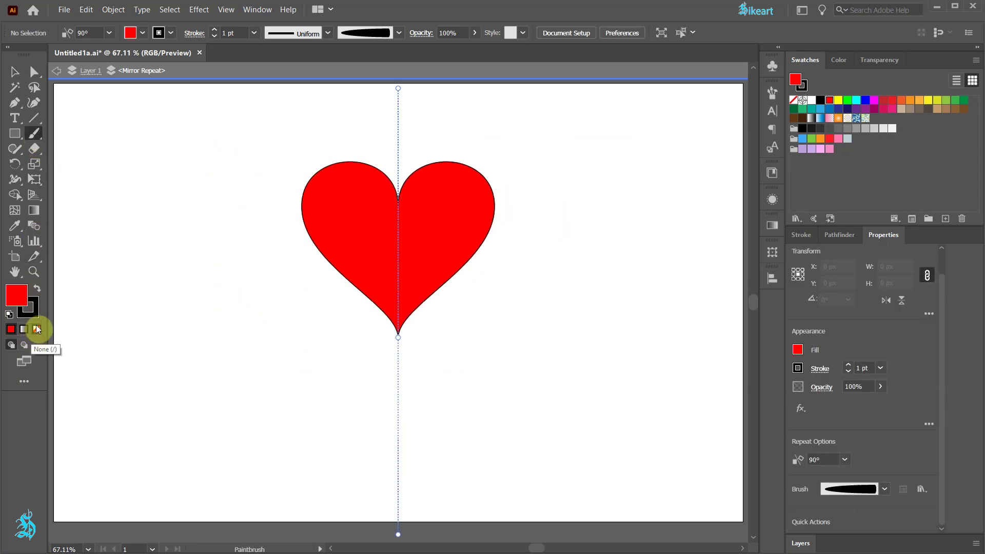
{"action": "left_click", "coordinate": [36, 329]}
{"action": "left_click", "coordinate": [34, 309]}
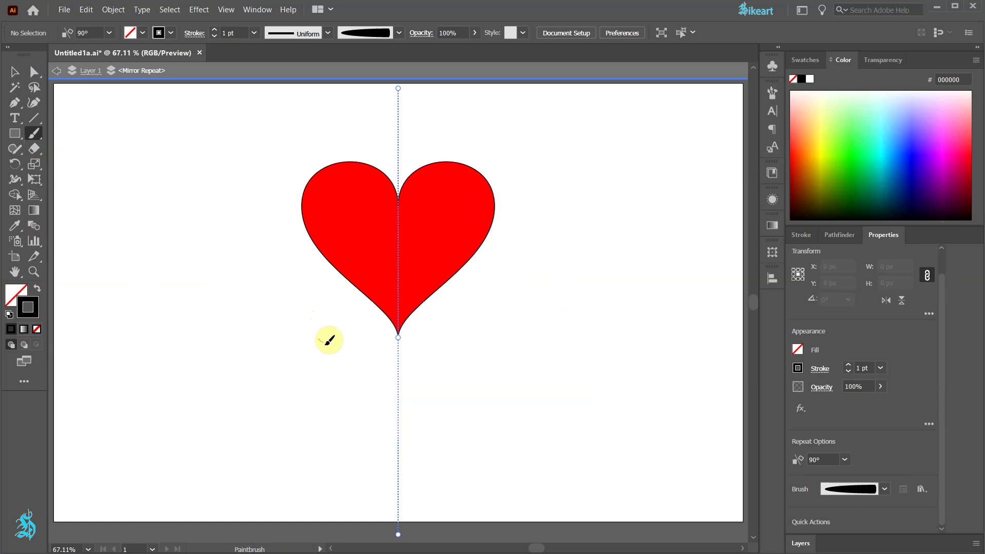
{"action": "mouse_move", "coordinate": [326, 340]}
{"action": "left_mouse_down"}
{"action": "mouse_move", "coordinate": [296, 345]}
{"action": "mouse_move", "coordinate": [310, 326]}
{"action": "mouse_move", "coordinate": [425, 404]}
{"action": "mouse_move", "coordinate": [471, 413]}
{"action": "mouse_move", "coordinate": [534, 374]}
{"action": "mouse_move", "coordinate": [571, 405]}
{"action": "mouse_move", "coordinate": [653, 375]}
{"action": "left_mouse_up"}
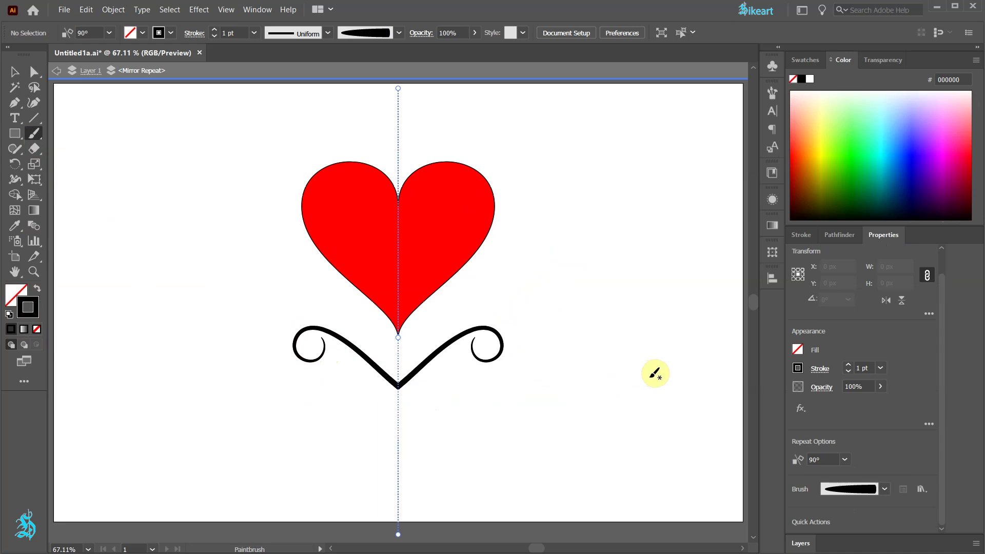
- Check the artwork in Outline view, return to Preview, and undo the black swirls beneath the heart
{"action": "key", "text": "ctrl+y"}
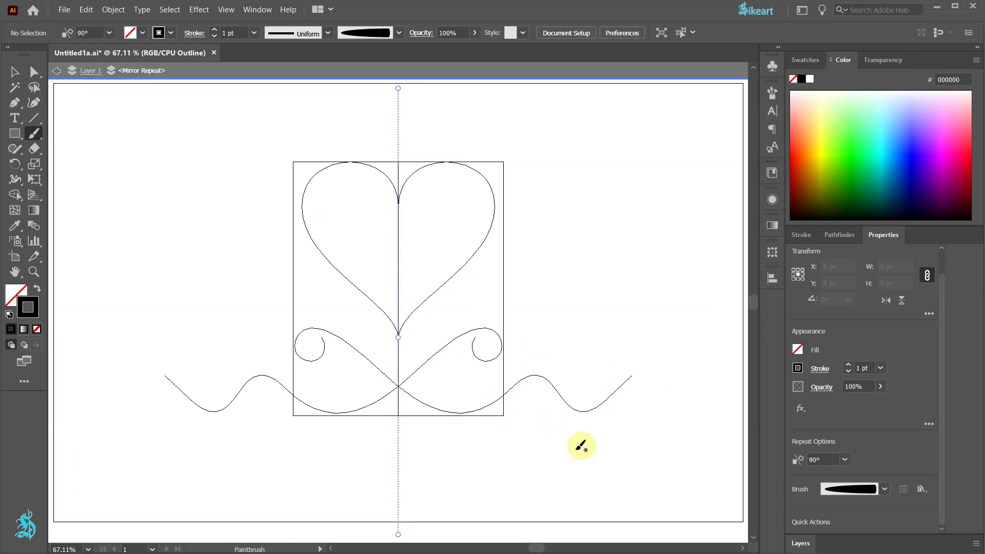
{"action": "key", "text": "ctrl+y"}
{"action": "key", "text": "ctrl+z"}
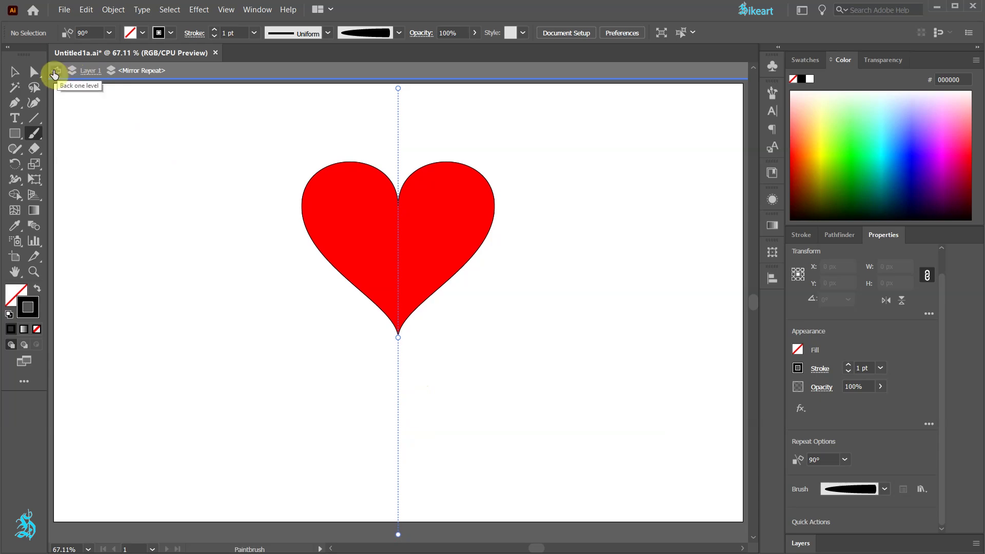
- Exit the Mirror Repeat isolation mode and select the whole heart as one object
{"action": "key", "text": "Escape"}
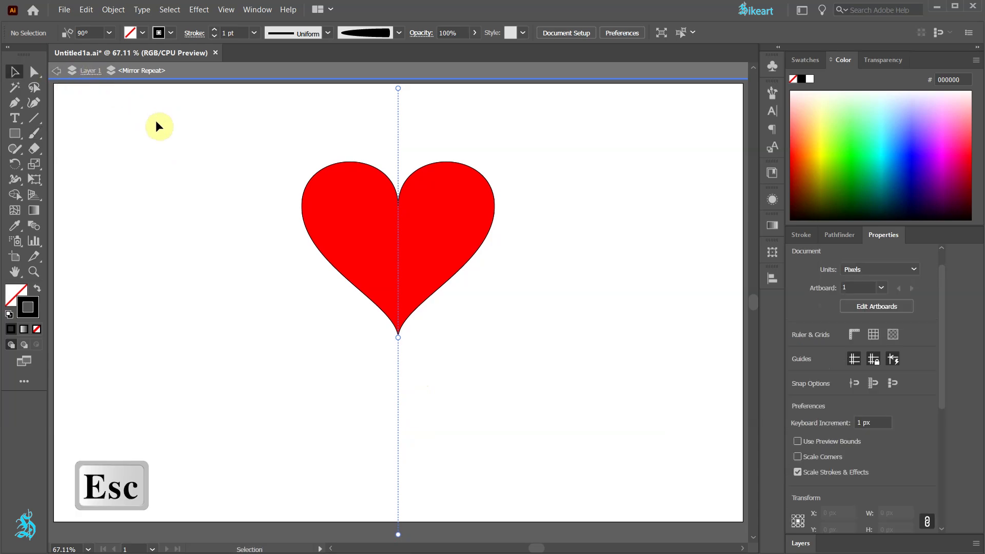
{"action": "double_click", "coordinate": [478, 115]}
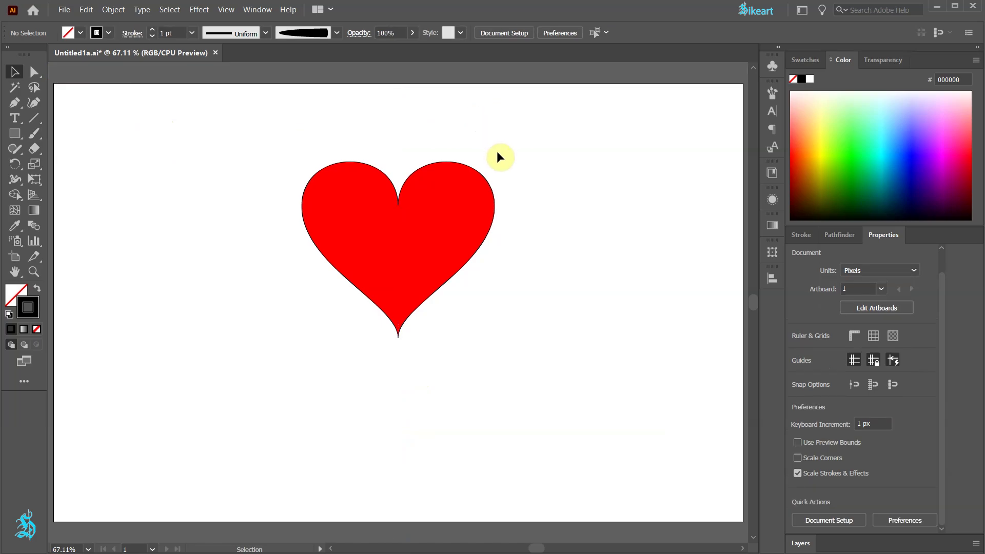
{"action": "left_click", "coordinate": [417, 214]}
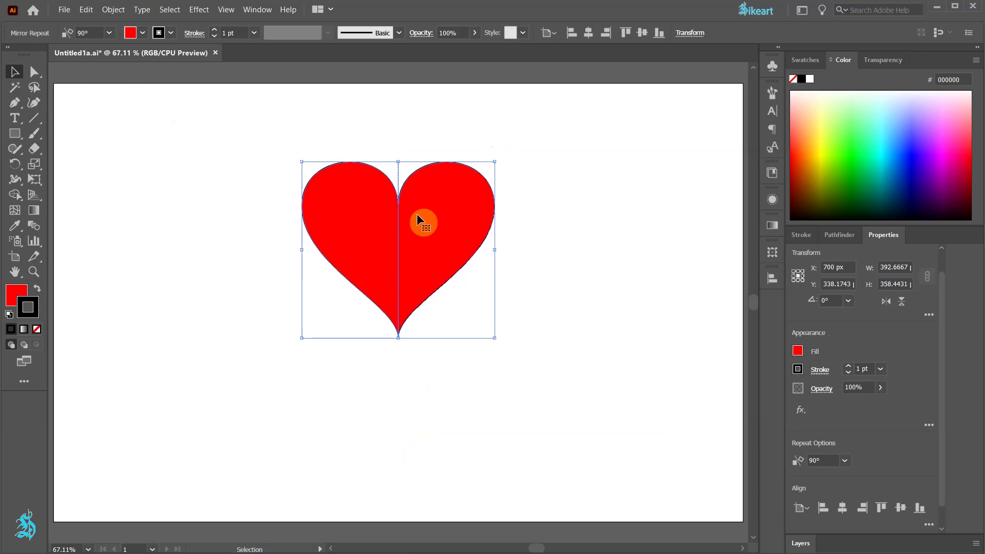
- Open the Layers panel and enlarge it to show the <Mirror Repeat> inside Layer 1
{"action": "left_click", "coordinate": [801, 543]}
{"action": "left_click_drag", "start_coordinate": [871, 437], "coordinate": [899, 232]}
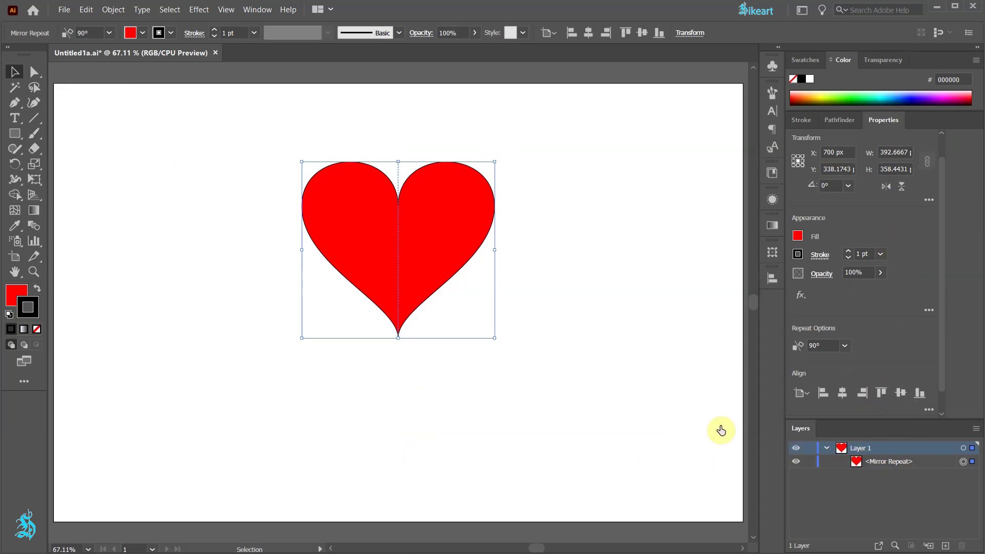
{"action": "left_click", "coordinate": [112, 9]}
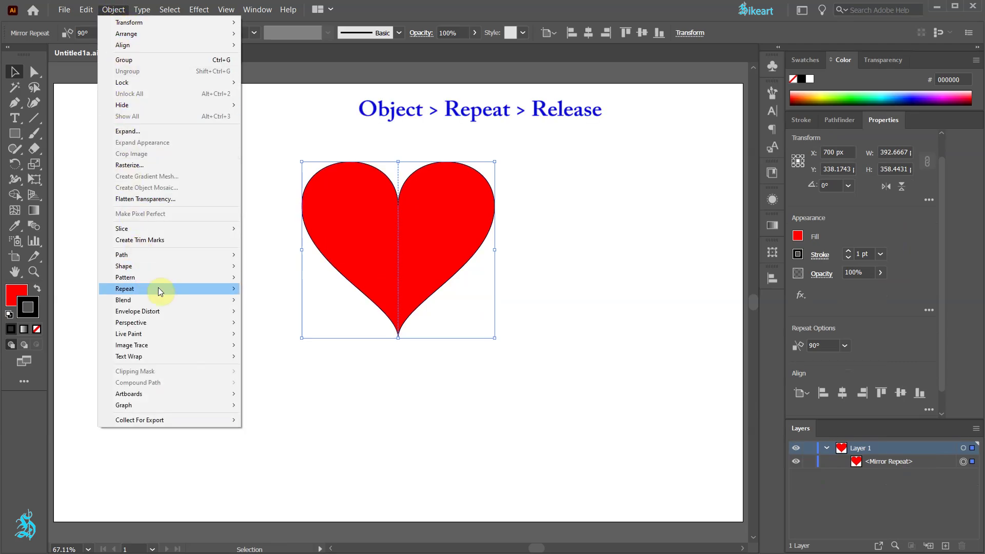
{"action": "mouse_move", "coordinate": [158, 287]}
{"action": "left_click", "coordinate": [285, 330]}
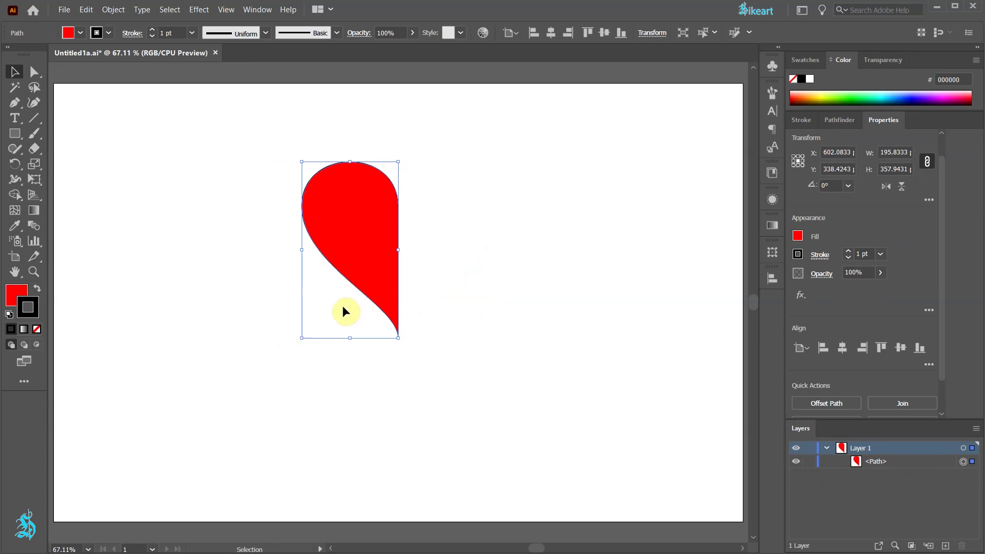
{"action": "left_click", "coordinate": [296, 308]}
{"action": "key", "text": "ctrl+z"}
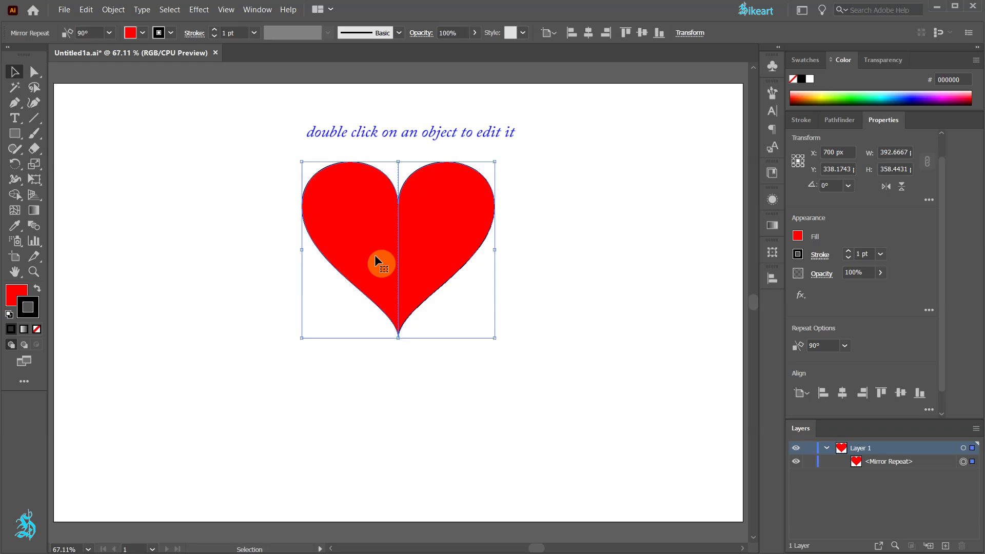
- Give the mirrored heart a 3 pt stroke and a pink swatch fill, editing inside the repeat
{"action": "double_click", "coordinate": [364, 204]}
{"action": "left_click", "coordinate": [847, 251]}
{"action": "left_click", "coordinate": [848, 251]}
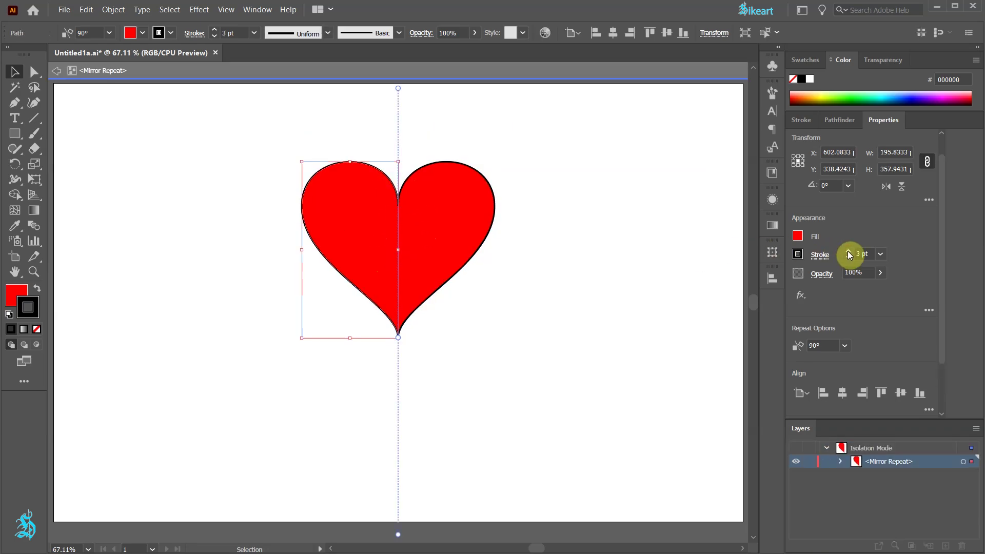
{"action": "left_click", "coordinate": [790, 78]}
{"action": "left_click", "coordinate": [802, 60]}
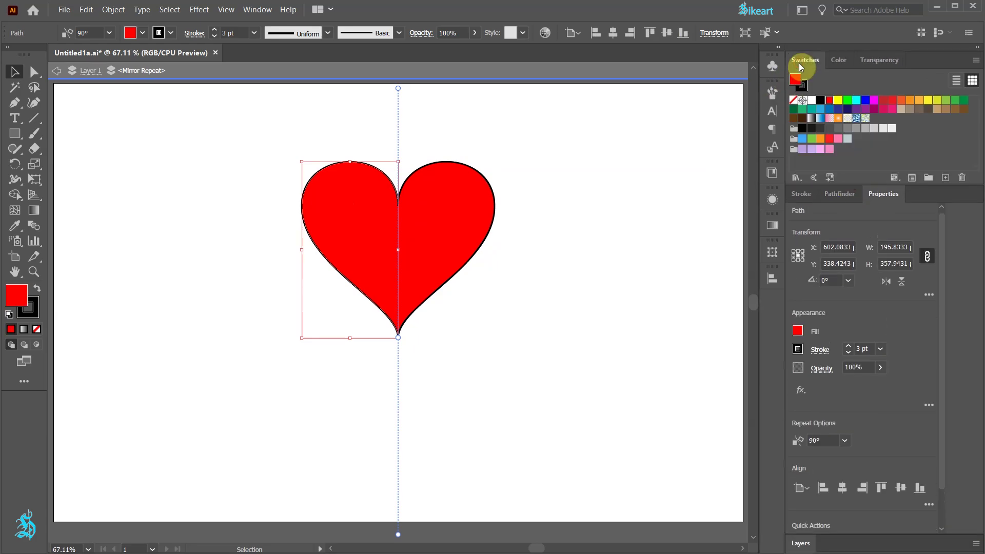
{"action": "left_click", "coordinate": [830, 149]}
{"action": "double_click", "coordinate": [432, 250]}
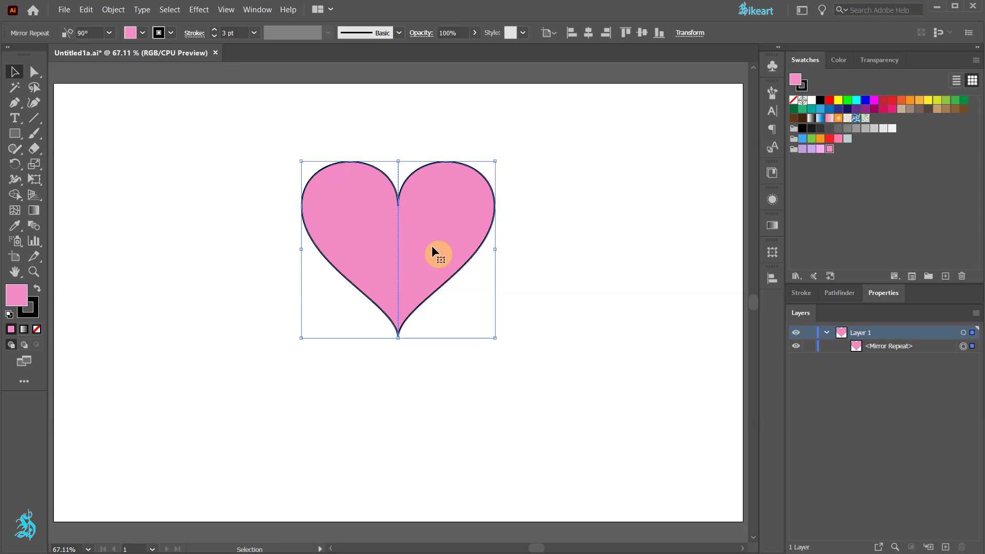
- Expand the Mirror Repeat heart into ordinary grouped shapes
{"action": "left_click", "coordinate": [113, 10]}
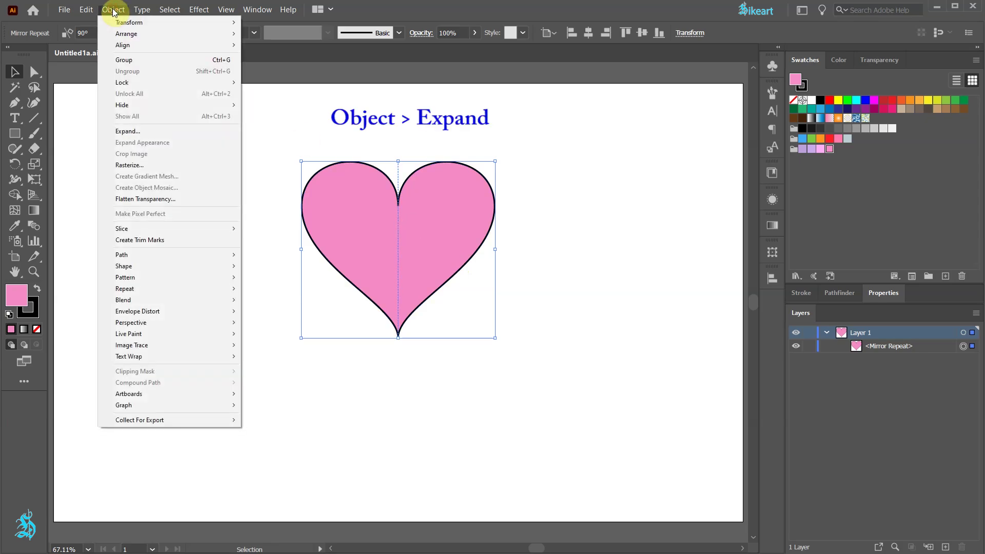
{"action": "left_click", "coordinate": [145, 134]}
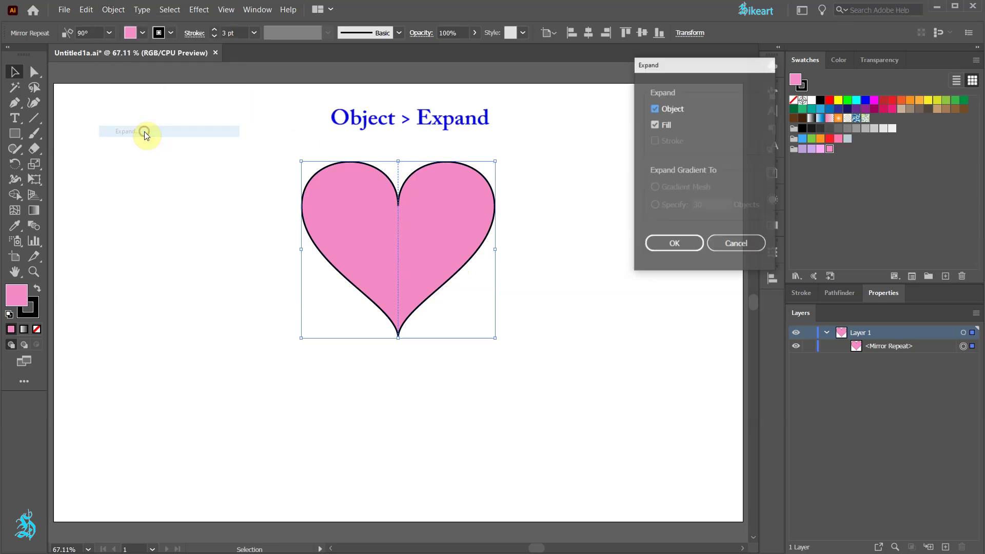
{"action": "left_click", "coordinate": [662, 243]}
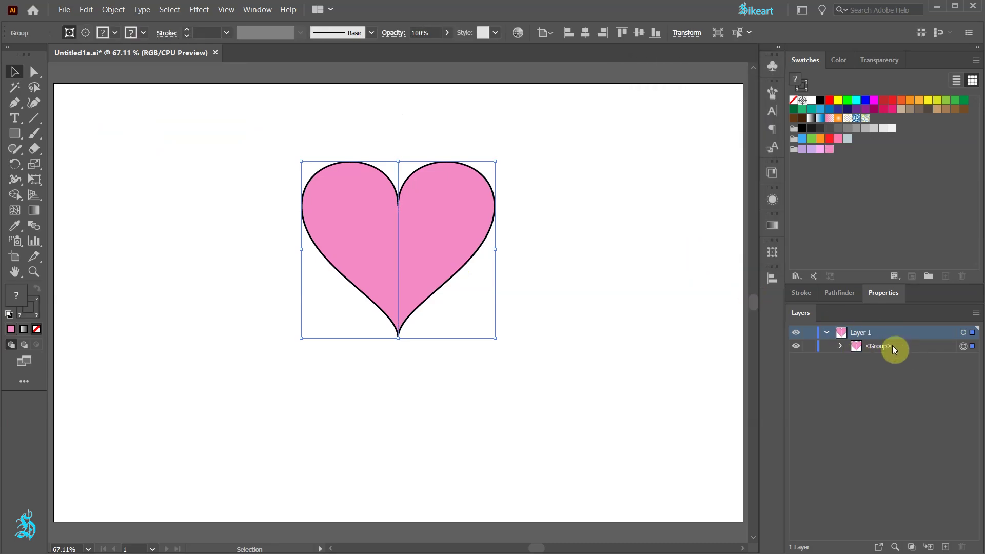
- Unfold the expanded Group, both Mirror Repeats and their Clip Groups in a widened Layers panel
{"action": "left_click", "coordinate": [841, 347]}
{"action": "left_click", "coordinate": [857, 359]}
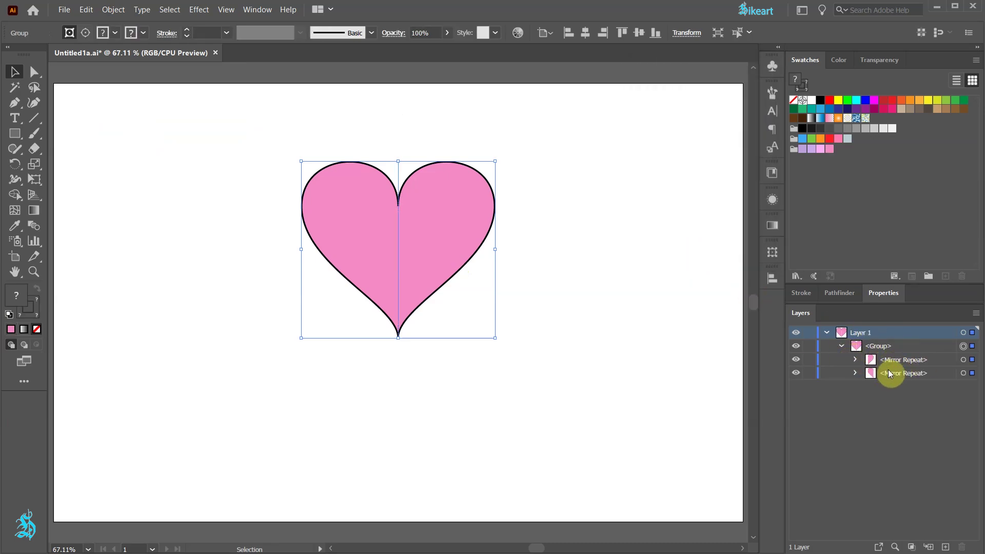
{"action": "left_click", "coordinate": [964, 360]}
{"action": "left_click", "coordinate": [870, 373]}
{"action": "left_click_drag", "start_coordinate": [788, 383], "coordinate": [752, 382]}
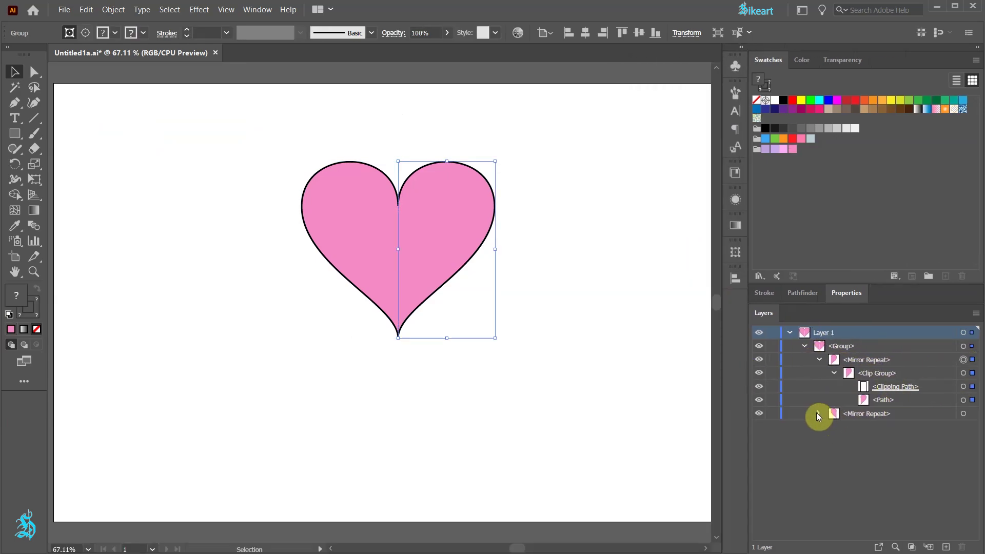
{"action": "left_click", "coordinate": [819, 414]}
{"action": "left_click", "coordinate": [835, 427]}
- Move both heart-half paths directly under Layer 1, select the leftover group, and deselect
{"action": "left_click_drag", "start_coordinate": [898, 401], "coordinate": [963, 340]}
{"action": "left_click", "coordinate": [916, 456]}
{"action": "left_click_drag", "start_coordinate": [917, 457], "coordinate": [919, 346]}
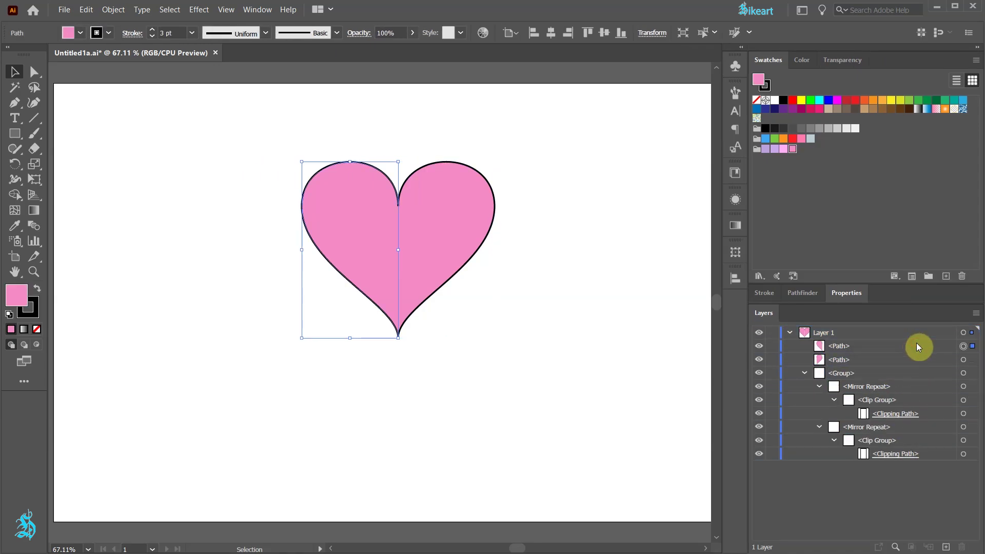
{"action": "left_click", "coordinate": [803, 373]}
{"action": "left_click", "coordinate": [964, 373]}
{"action": "left_click", "coordinate": [919, 502]}
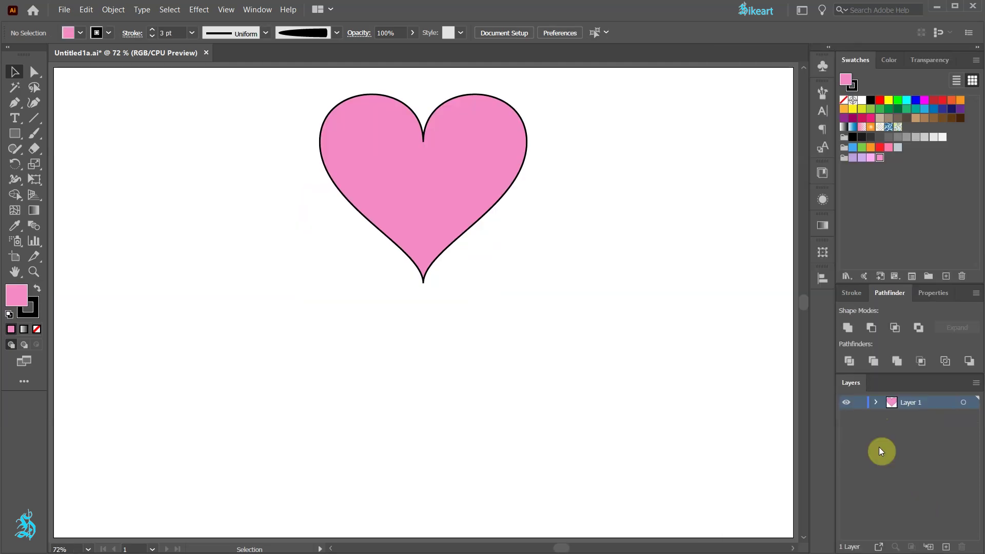
- Add Layer 2 beneath Layer 1 and place cupid.jpg on the artboard
{"action": "left_click", "coordinate": [949, 547]}
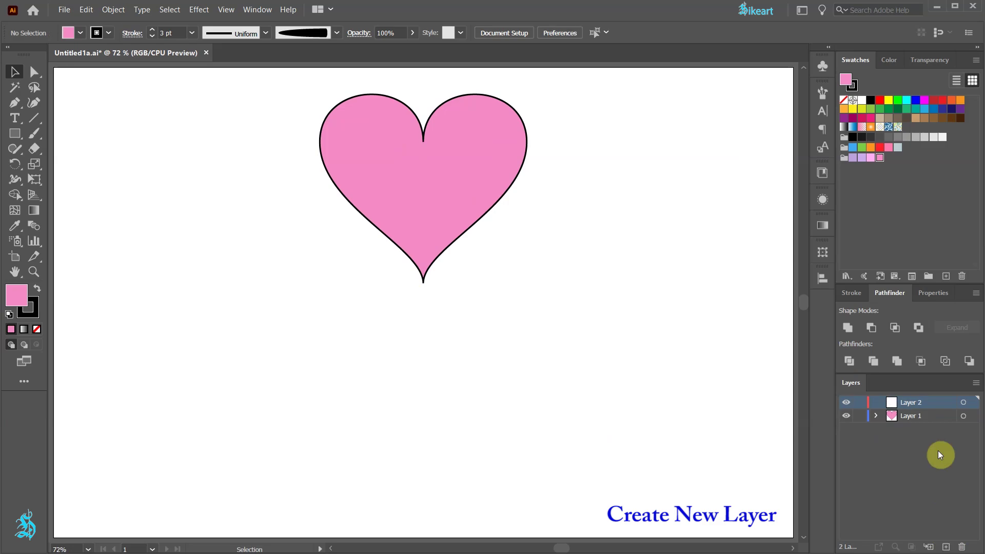
{"action": "left_click_drag", "start_coordinate": [942, 427], "coordinate": [941, 429]}
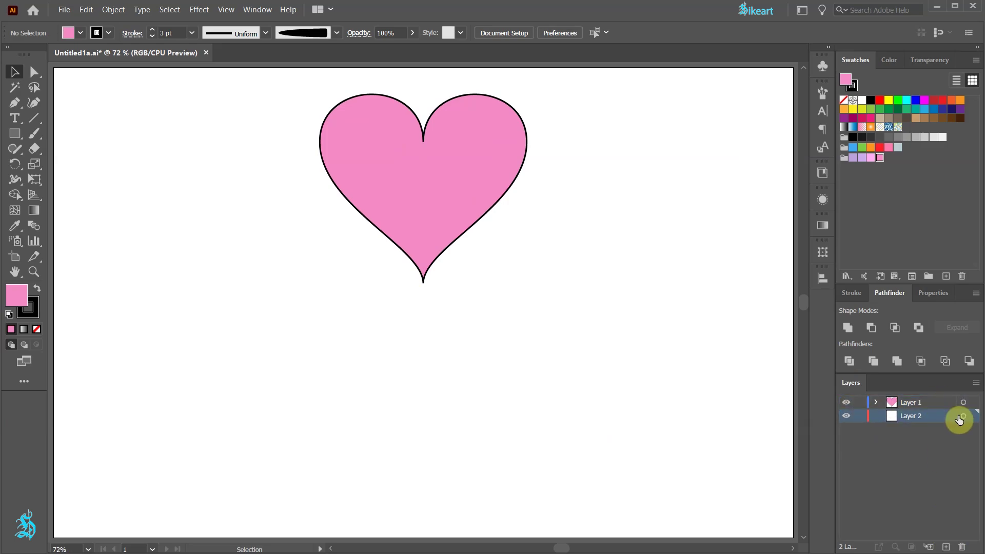
{"action": "left_click", "coordinate": [65, 9]}
{"action": "left_click", "coordinate": [104, 195]}
{"action": "left_click", "coordinate": [203, 180]}
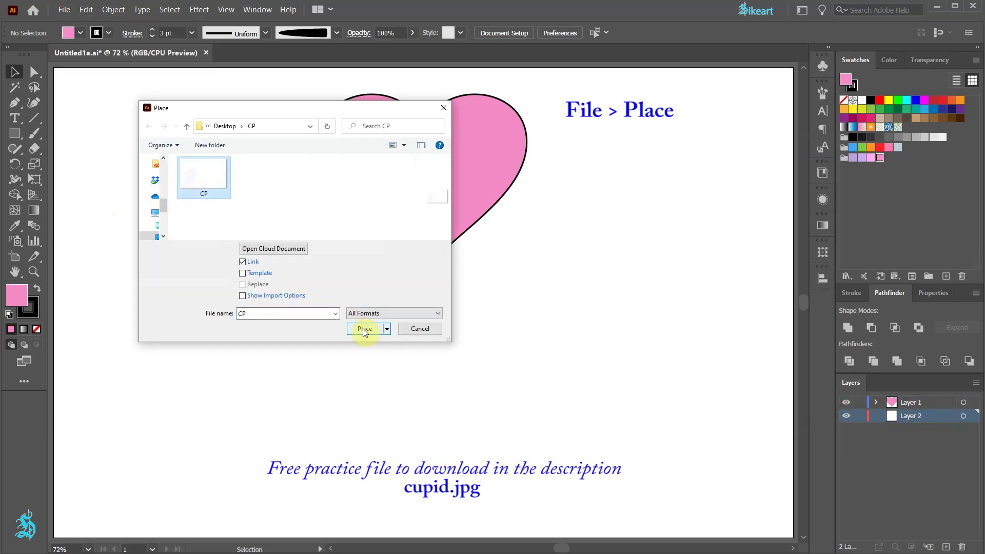
{"action": "left_click", "coordinate": [367, 330]}
{"action": "left_click", "coordinate": [55, 68]}
- Lock the cupid image, move Layer 3 to the top, and lock Layers 1 and 2
{"action": "key", "text": "ctrl+2"}
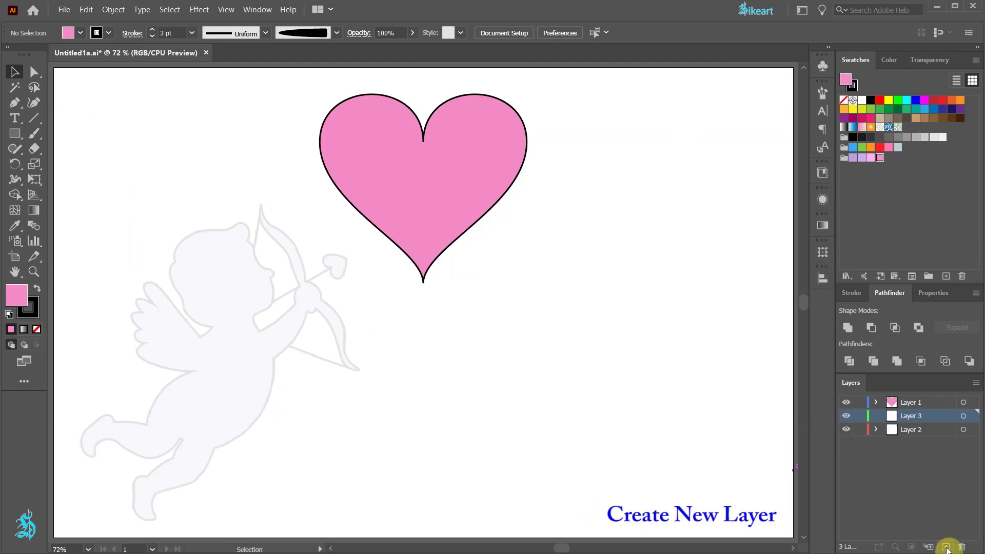
{"action": "left_click_drag", "start_coordinate": [927, 418], "coordinate": [926, 405]}
{"action": "left_click_drag", "start_coordinate": [860, 415], "coordinate": [860, 429]}
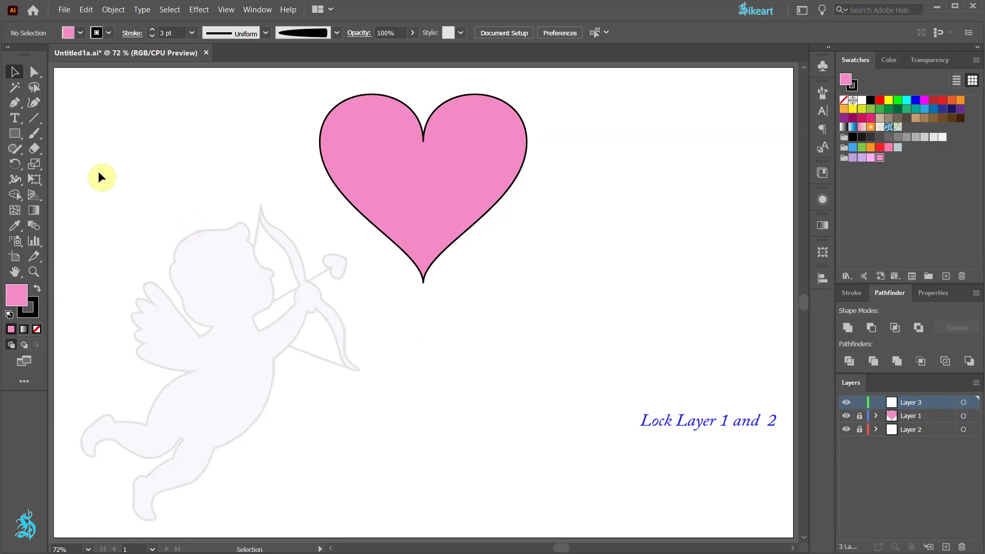
- Draw a small unfilled arrowhead heart at the bow tip with the Curvature Tool
{"action": "key", "text": "/"}
{"action": "left_click", "coordinate": [34, 104]}
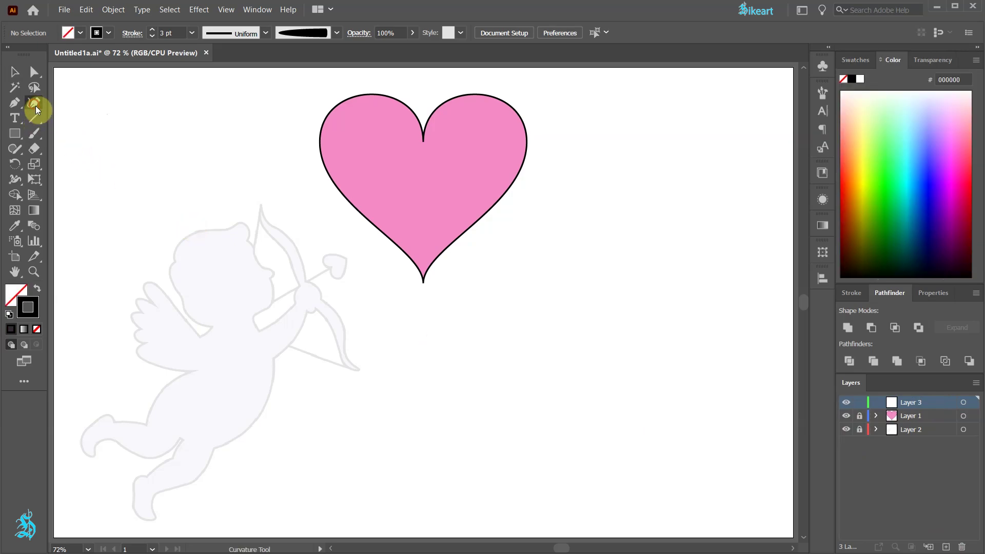
{"action": "left_click", "coordinate": [324, 256]}
{"action": "left_click", "coordinate": [331, 267]}
{"action": "left_click", "coordinate": [349, 258]}
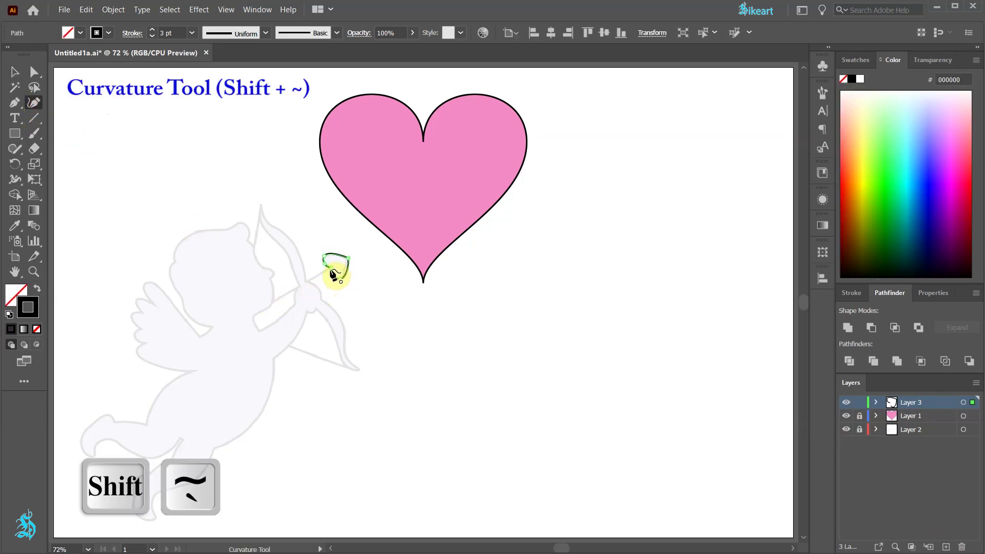
{"action": "left_click", "coordinate": [332, 270]}
- Apply a vertical Mirror Repeat to the small arrowhead heart
{"action": "key", "text": "v"}
{"action": "key", "text": "ctrl+plus"}
{"action": "key", "text": "ctrl+plus"}
{"action": "key", "text": "ctrl+plus"}
{"action": "key", "text": "ctrl+plus"}
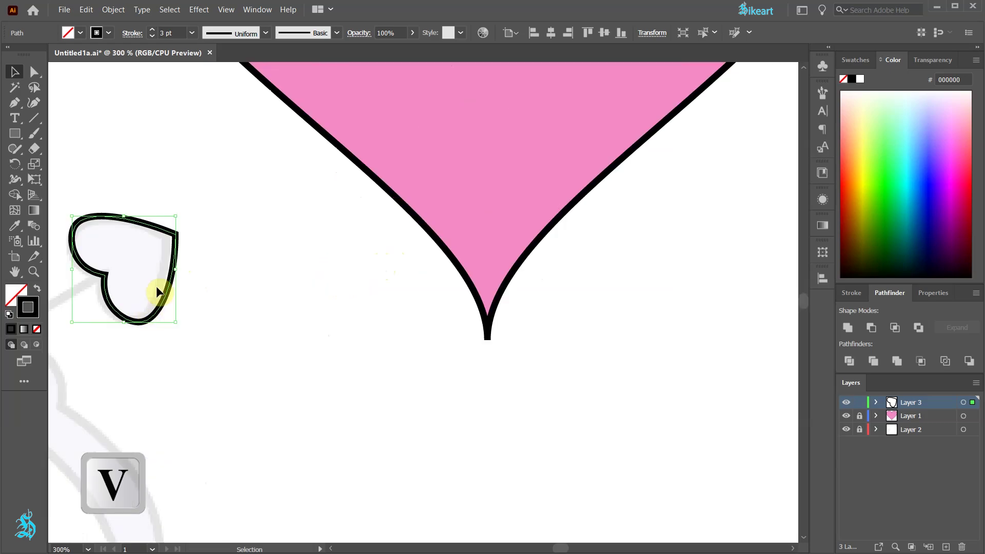
{"action": "left_click", "coordinate": [113, 9]}
{"action": "mouse_move", "coordinate": [186, 289]}
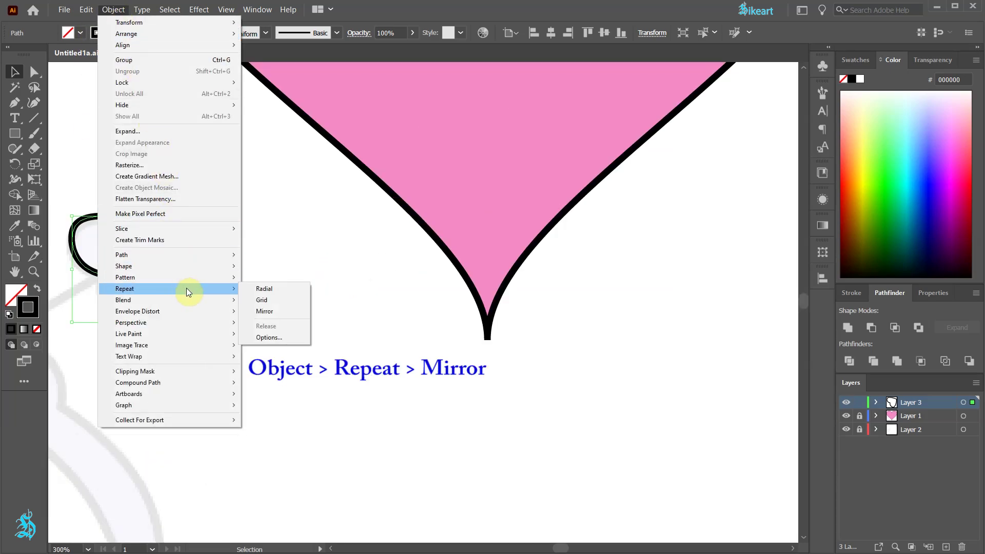
{"action": "left_click", "coordinate": [275, 313]}
- Draw straight Pen lines for the bow tip, arrow shaft and bowstring inside the mirror
{"action": "key", "text": "ctrl+minus"}
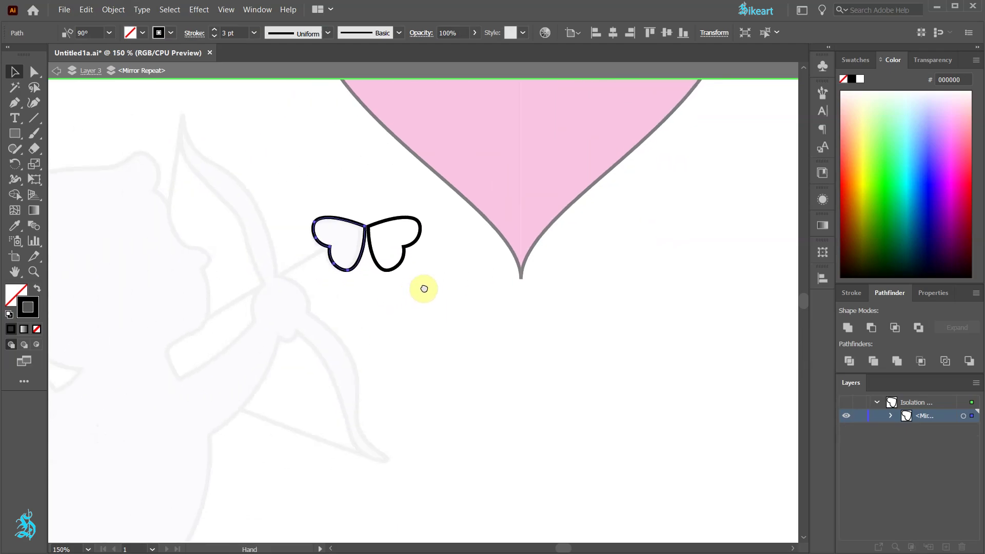
{"action": "scroll", "coordinate": [422, 286], "scroll_direction": "down", "scroll_amount": 2}
{"action": "key", "text": "p"}
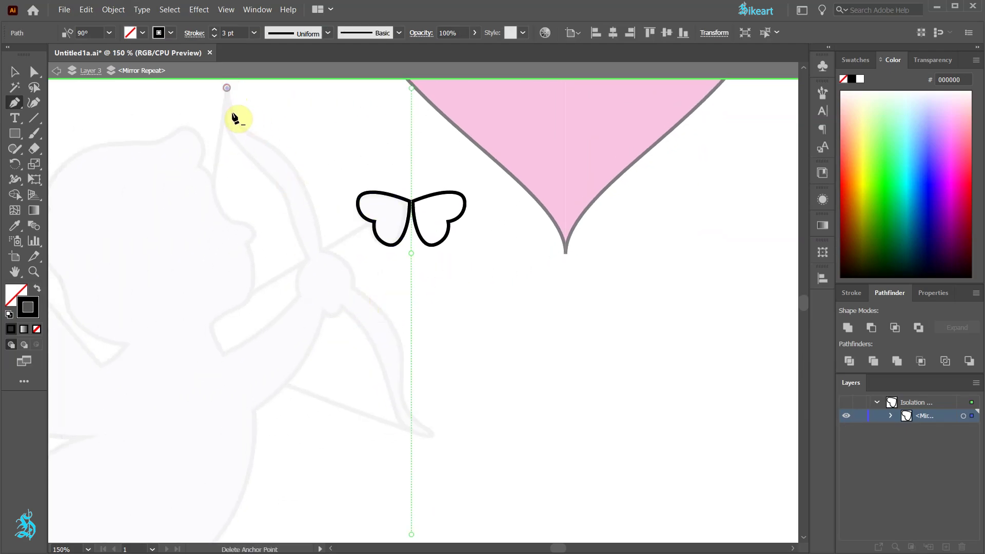
{"action": "left_click", "coordinate": [214, 179]}
{"action": "left_click", "coordinate": [358, 257], "text": "ctrl"}
{"action": "left_click", "coordinate": [373, 226]}
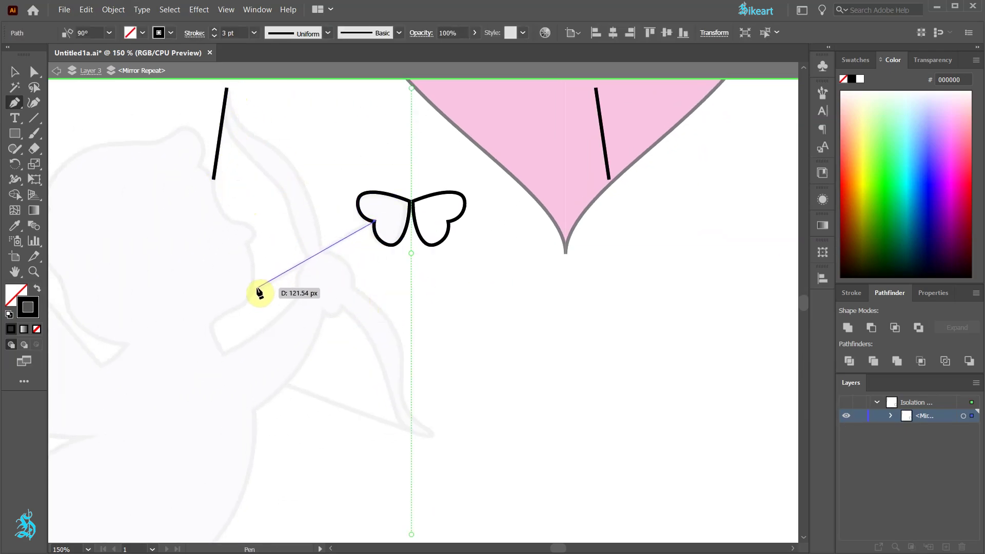
{"action": "left_click", "coordinate": [250, 293]}
{"action": "left_click", "coordinate": [291, 392], "text": "ctrl"}
{"action": "left_click", "coordinate": [287, 384]}
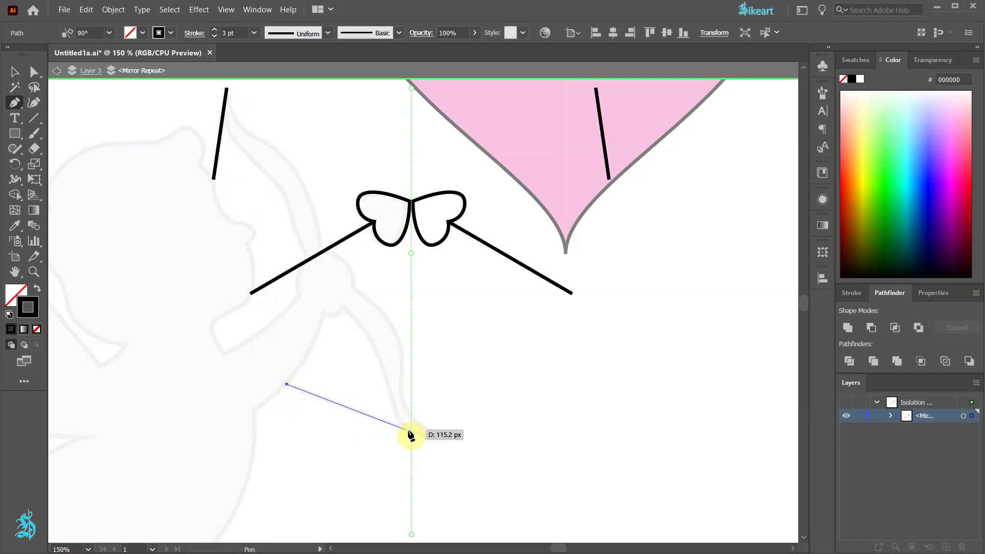
{"action": "left_click", "coordinate": [411, 431]}
{"action": "left_click", "coordinate": [474, 488], "text": "ctrl"}
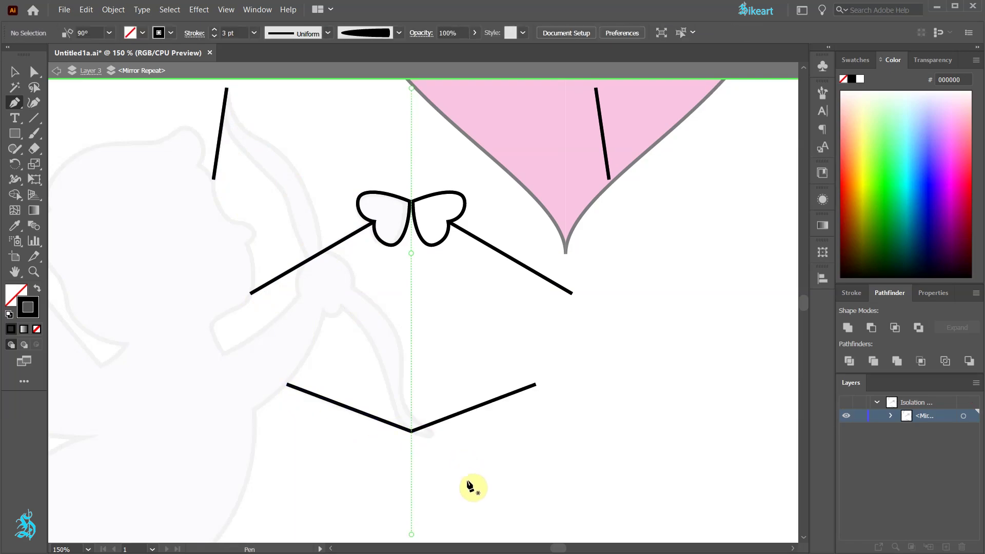
- Drag the mirror axis to the right to spread the two halves apart
{"action": "scroll", "coordinate": [358, 373], "scroll_direction": "down", "scroll_amount": 1}
{"action": "key", "text": "v"}
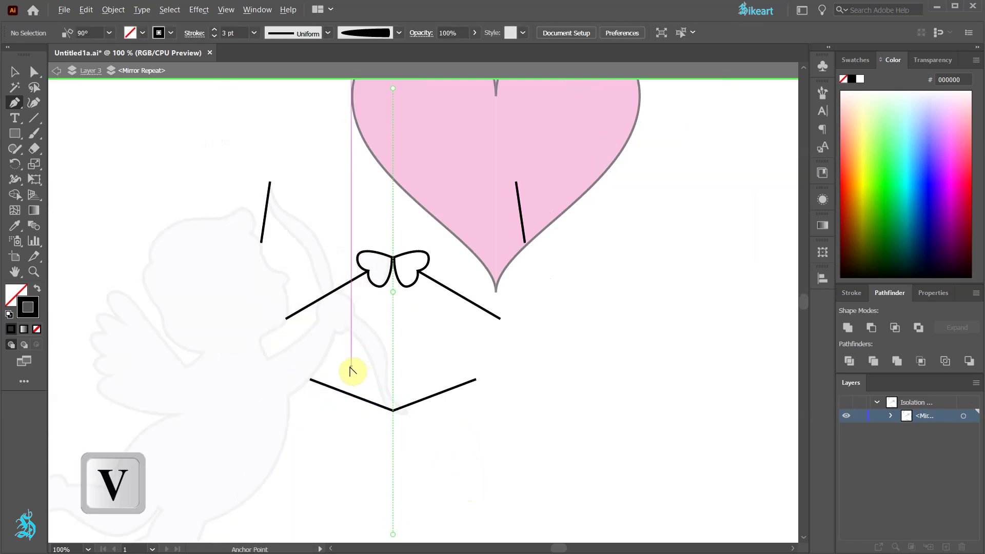
{"action": "left_click_drag", "start_coordinate": [393, 292], "coordinate": [496, 304]}
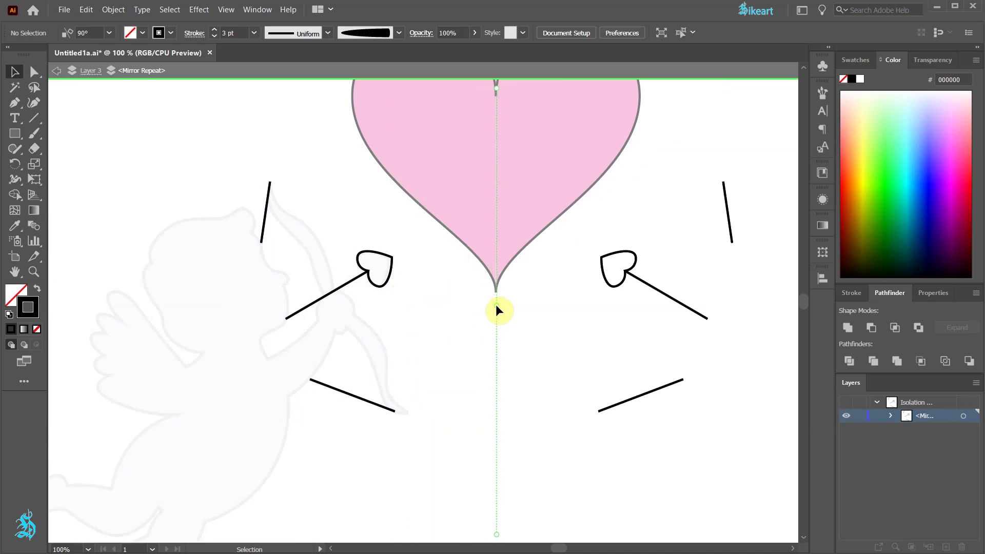
- Trace the cupid's bow, body, legs, foot, wing, head and arm with the Curvature Tool
{"action": "scroll", "coordinate": [416, 349], "scroll_direction": "down", "scroll_amount": 1}
{"action": "key", "text": "shift+grave"}
{"action": "left_click", "coordinate": [260, 203]}
{"action": "left_click", "coordinate": [352, 368]}
{"action": "left_click", "coordinate": [295, 338]}
{"action": "left_click", "coordinate": [215, 448]}
{"action": "left_click", "coordinate": [134, 479]}
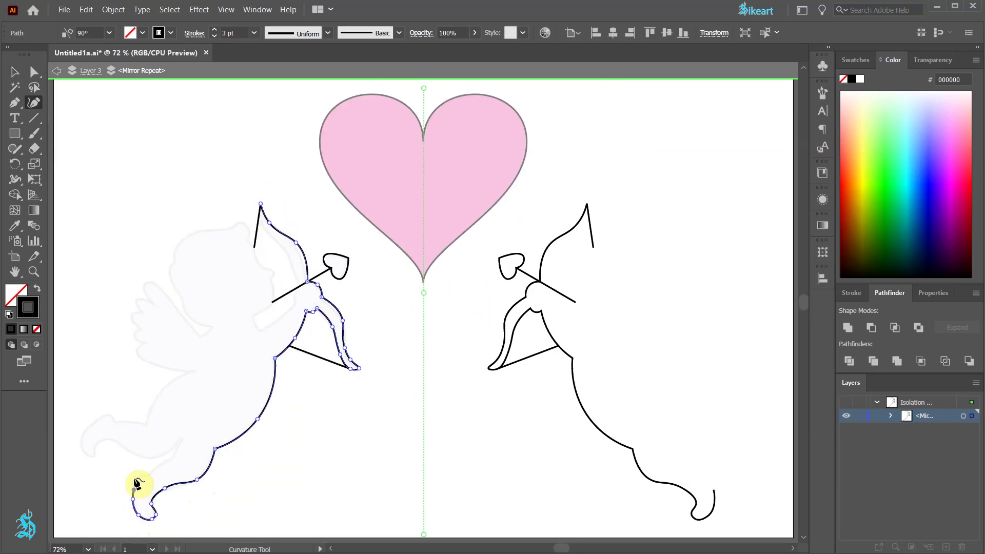
{"action": "left_click", "coordinate": [82, 438]}
{"action": "left_click", "coordinate": [161, 394]}
{"action": "left_click", "coordinate": [185, 291]}
{"action": "left_click", "coordinate": [267, 315]}
{"action": "left_click", "coordinate": [121, 453]}
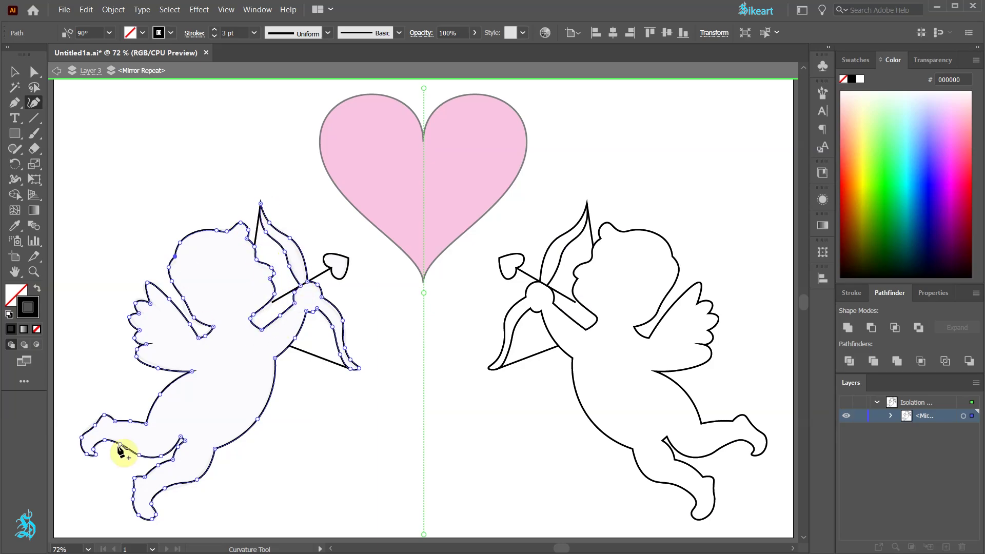
- Close the cupid outline and exit the Mirror Repeat editing mode
{"action": "key", "text": "v"}
{"action": "left_click", "coordinate": [248, 186]}
{"action": "double_click", "coordinate": [259, 162]}
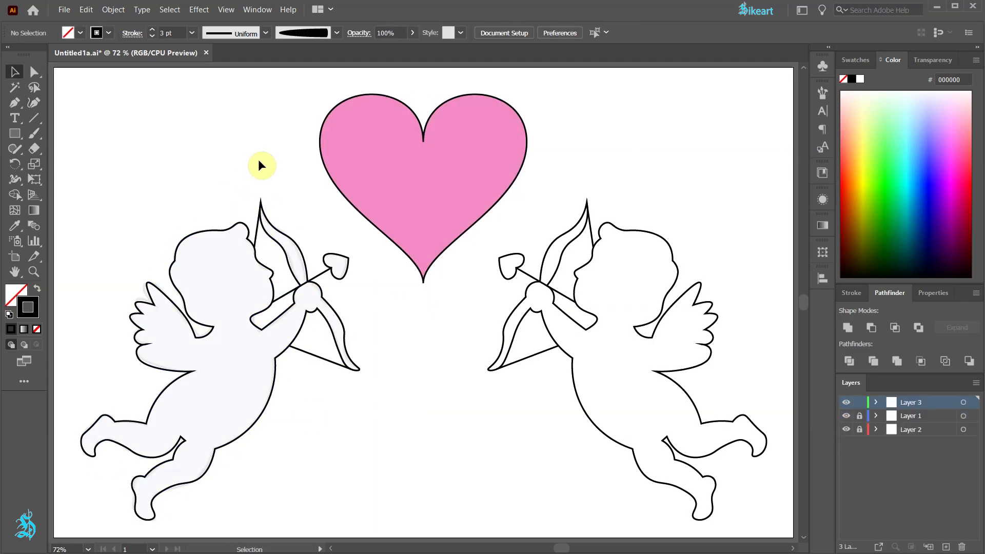
- Fill the mirrored cupids with light lavender and their arrow-tip hearts with the pink swatch
{"action": "double_click", "coordinate": [278, 319]}
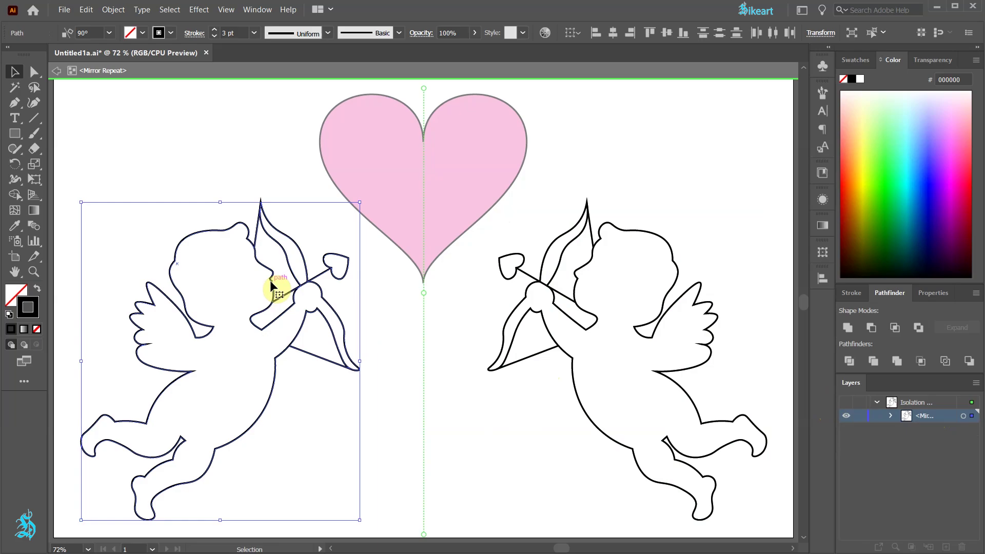
{"action": "left_click", "coordinate": [16, 295]}
{"action": "left_click", "coordinate": [853, 157]}
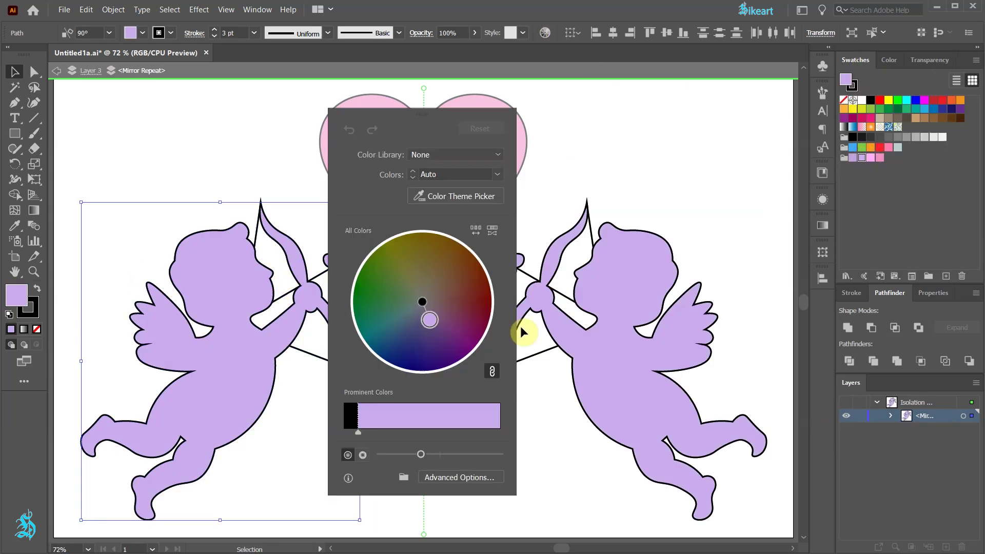
{"action": "left_click", "coordinate": [383, 304]}
{"action": "left_click", "coordinate": [879, 157]}
{"action": "double_click", "coordinate": [611, 170]}
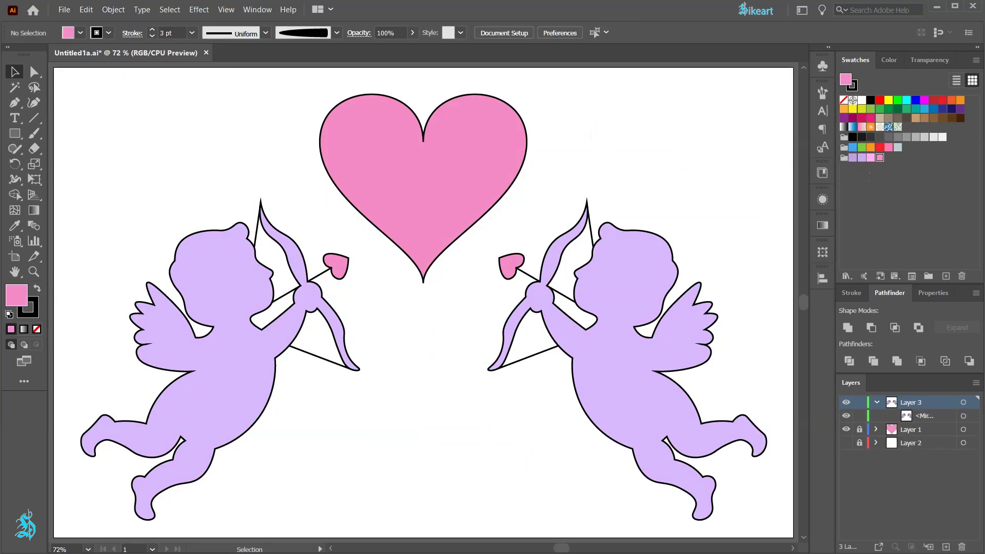